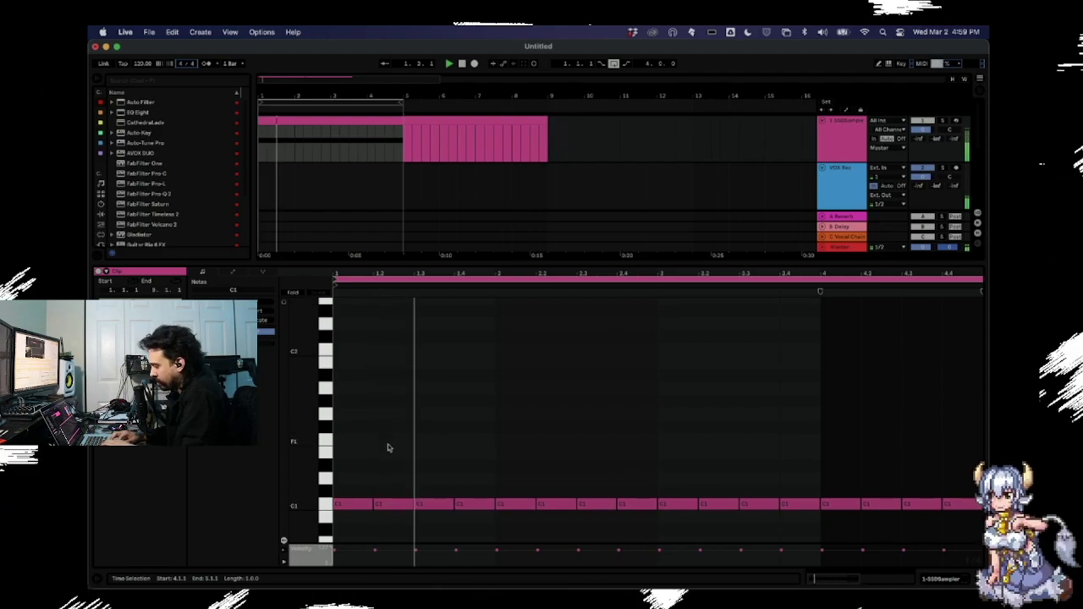
Set the project tempo to 111 BPM and play back the repeating C1 notes.
key("space")
type("111")
key("Return")
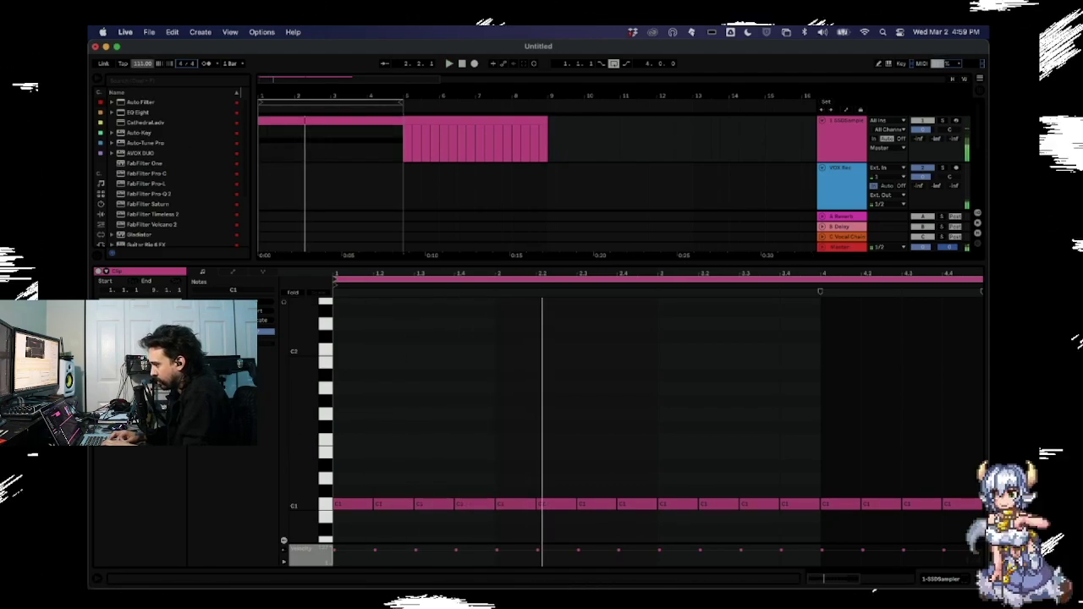
key("space")
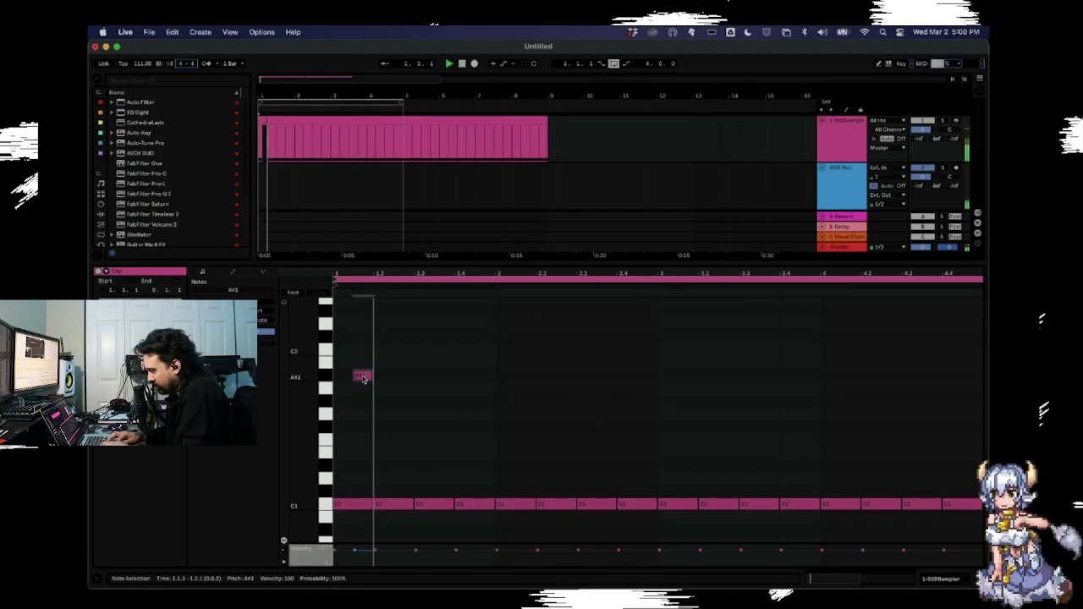
Add alternating F#1 and A#1 notes above the C1 notes, repeated across all four bars of the clip.
key("space")
left_click_drag(364, 379, 364, 408)
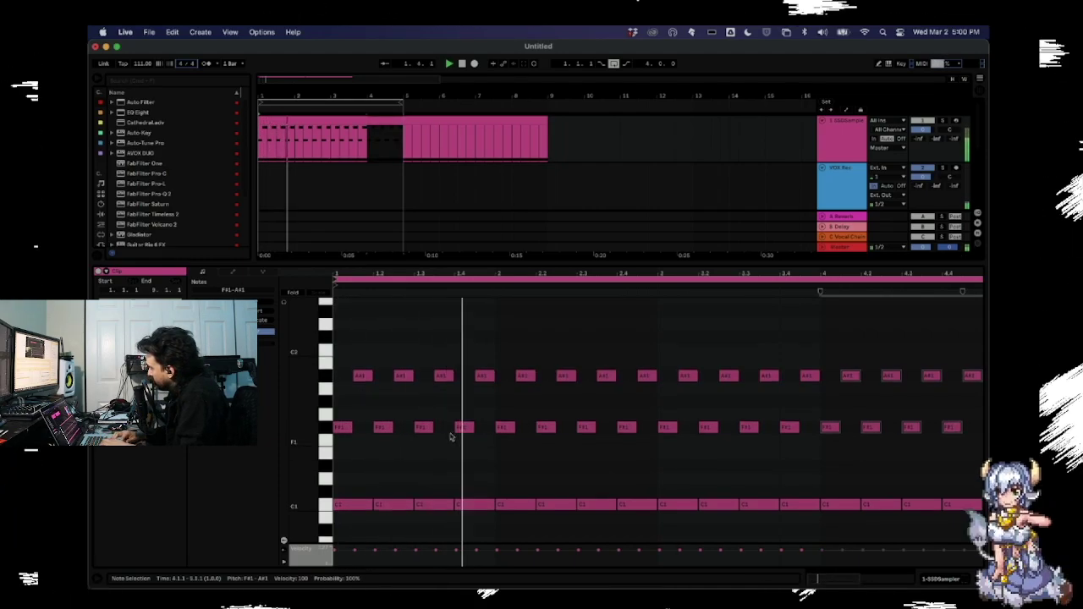
scroll(450, 437, "up", 5)
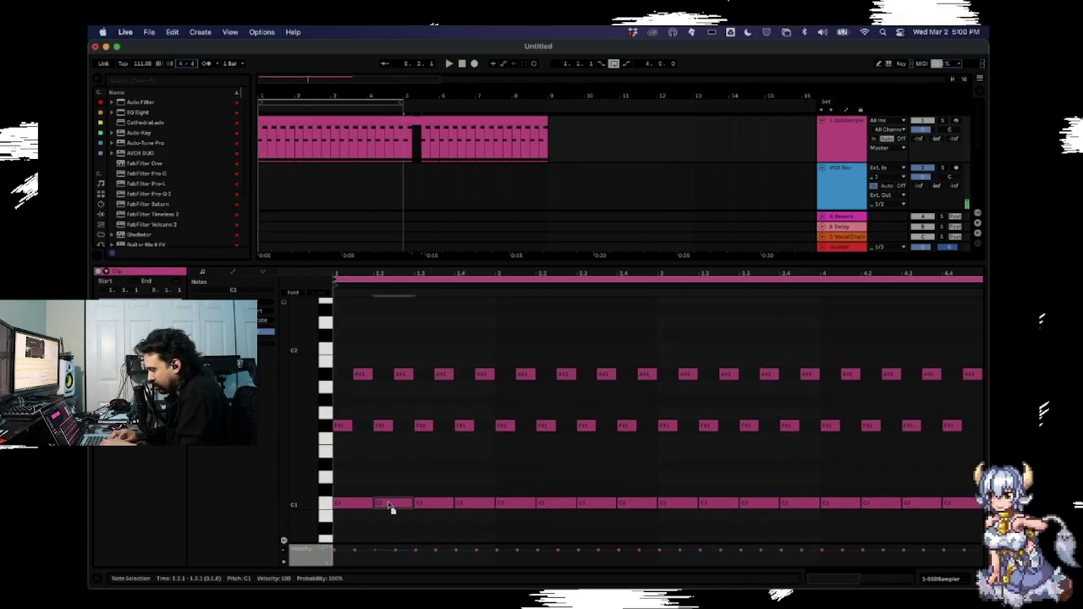
Rework the steady C1 notes into a syncopated pattern with D1 notes on every second beat, repeated across the four bars.
left_click_drag(388, 503, 416, 508)
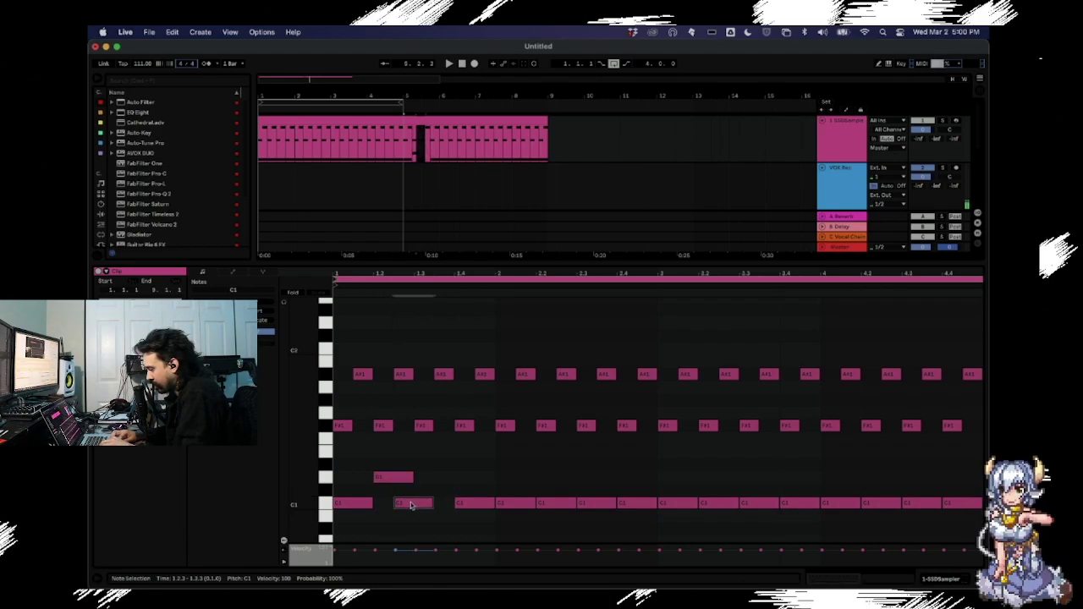
key("space")
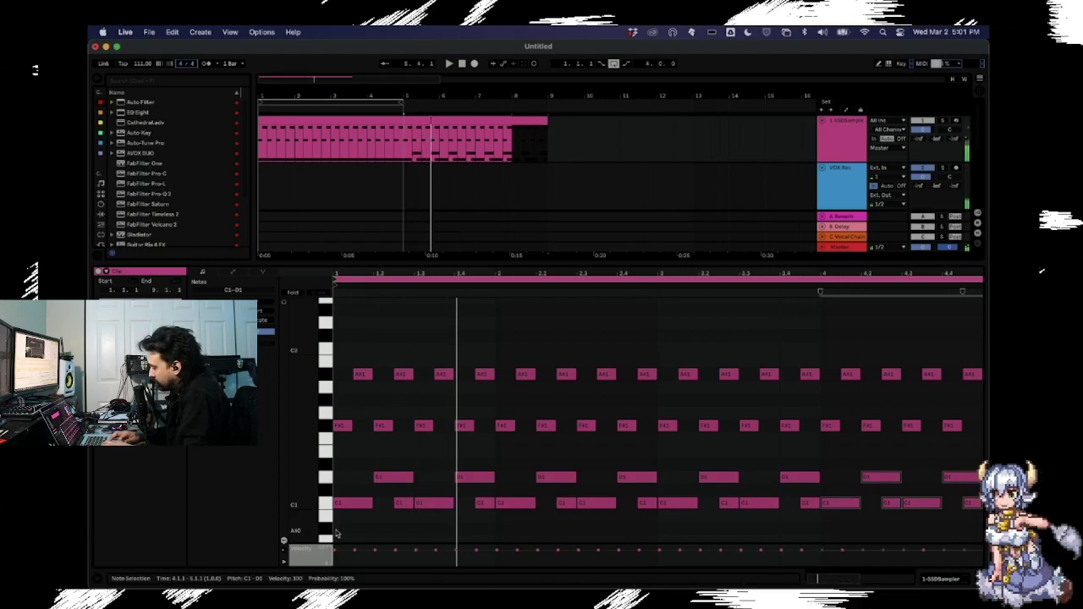
key("space")
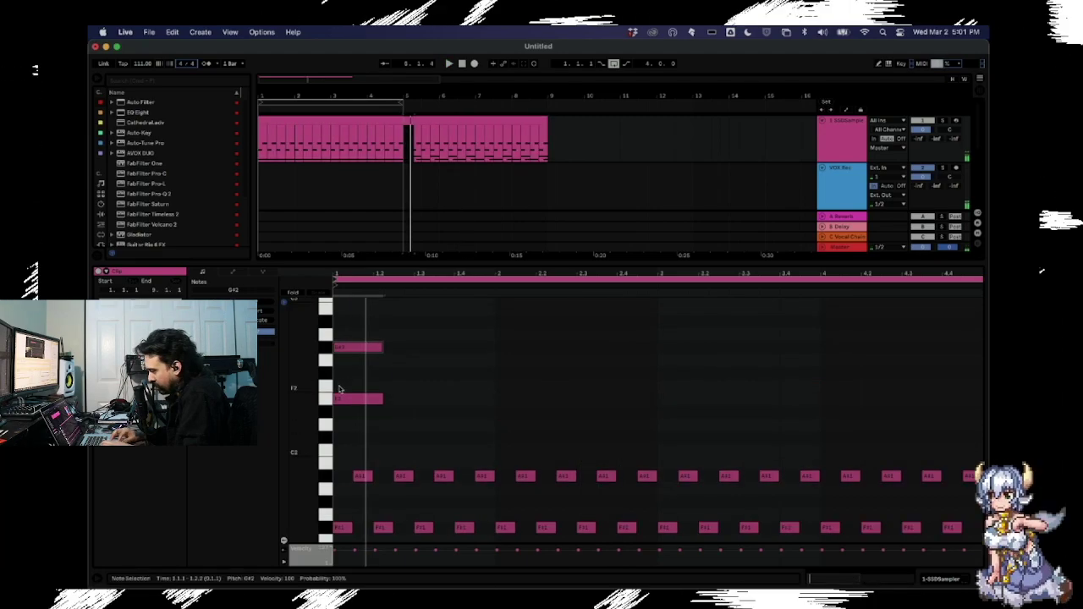
Lower the G#2 note at the clip's start to G2 and add a fill of short C1, D1 and F1 notes in bar 4.
key("space")
left_click_drag(351, 352, 354, 368)
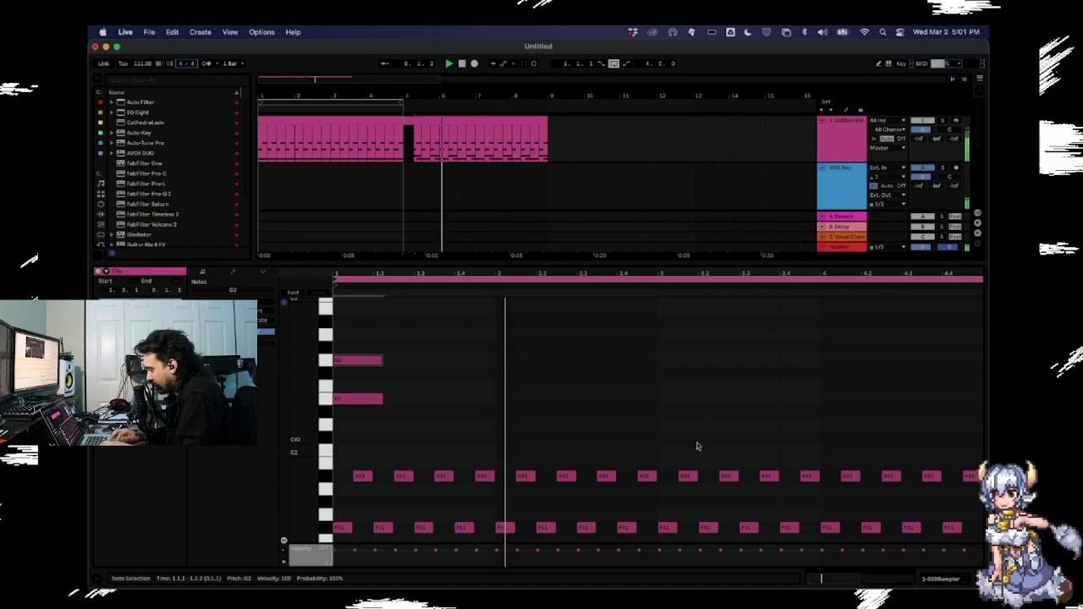
scroll(594, 452, "down", 5)
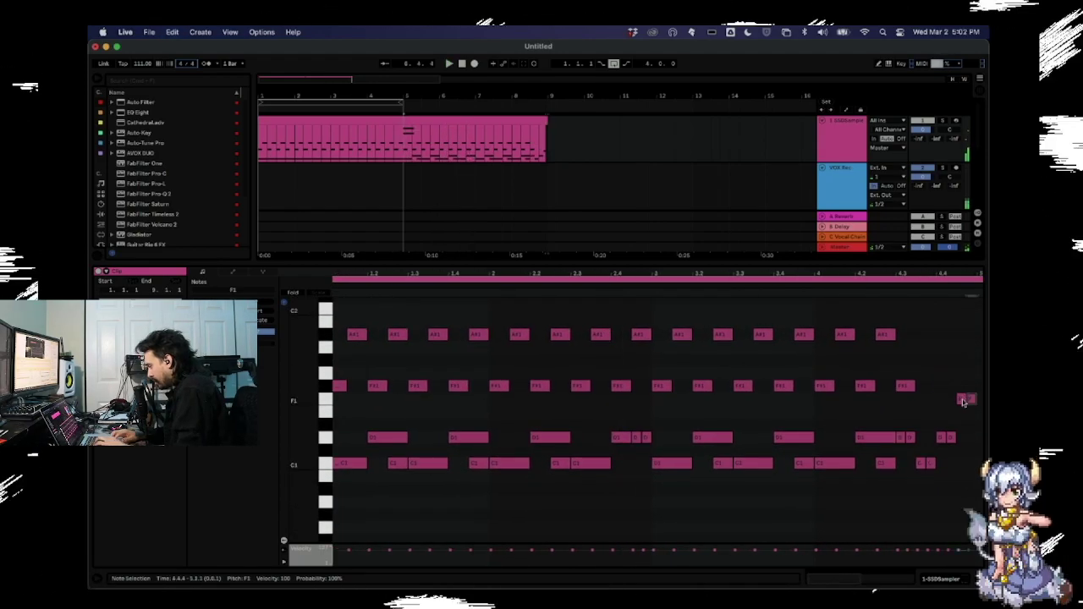
Play back the drum pattern and extend the arrangement loop to eight bars.
key("space")
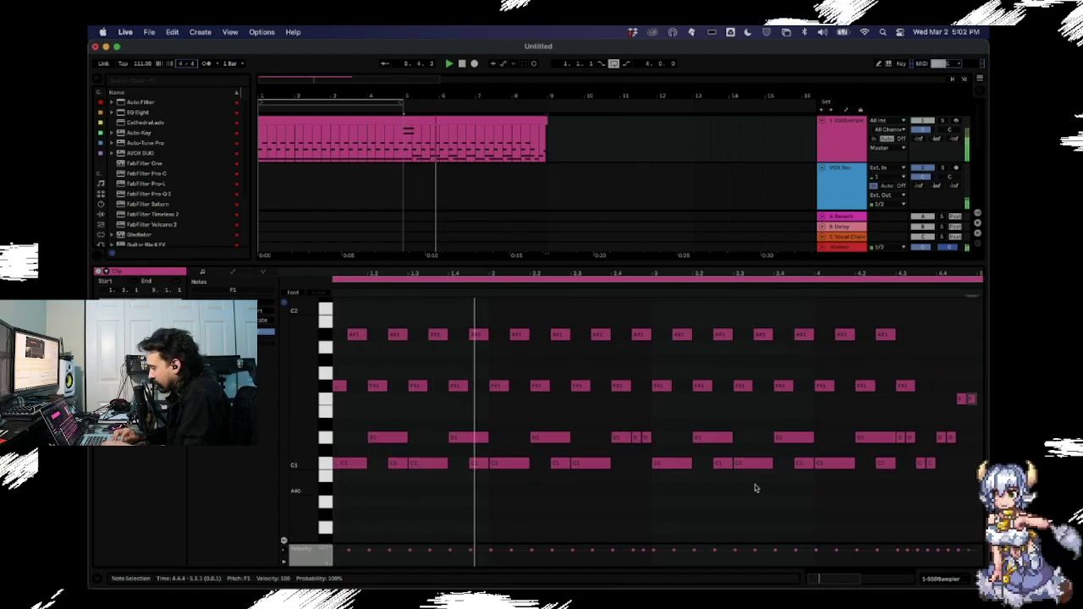
key("super+alt+l")
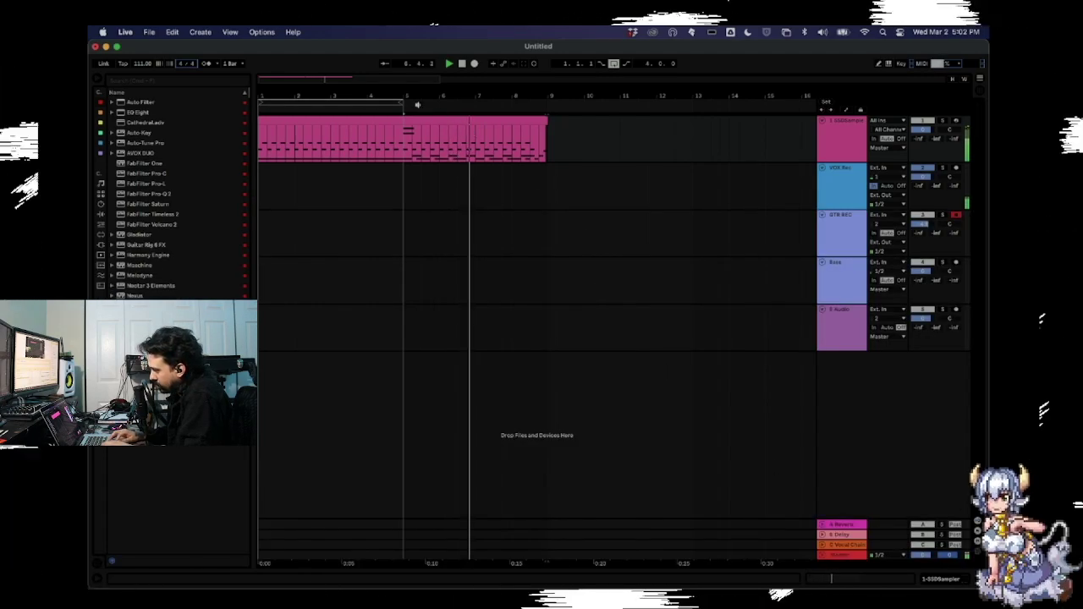
left_click_drag(400, 103, 547, 104)
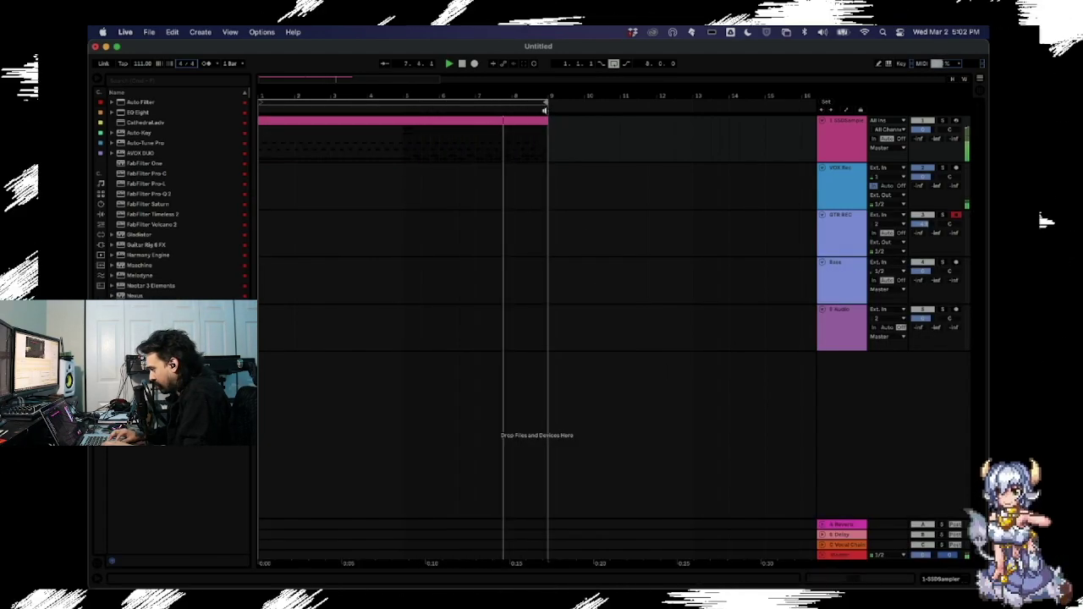
Remove the last two beats of drums before bar 5 and duplicate the following four-bar drum clip to bar 9.
left_click(390, 131)
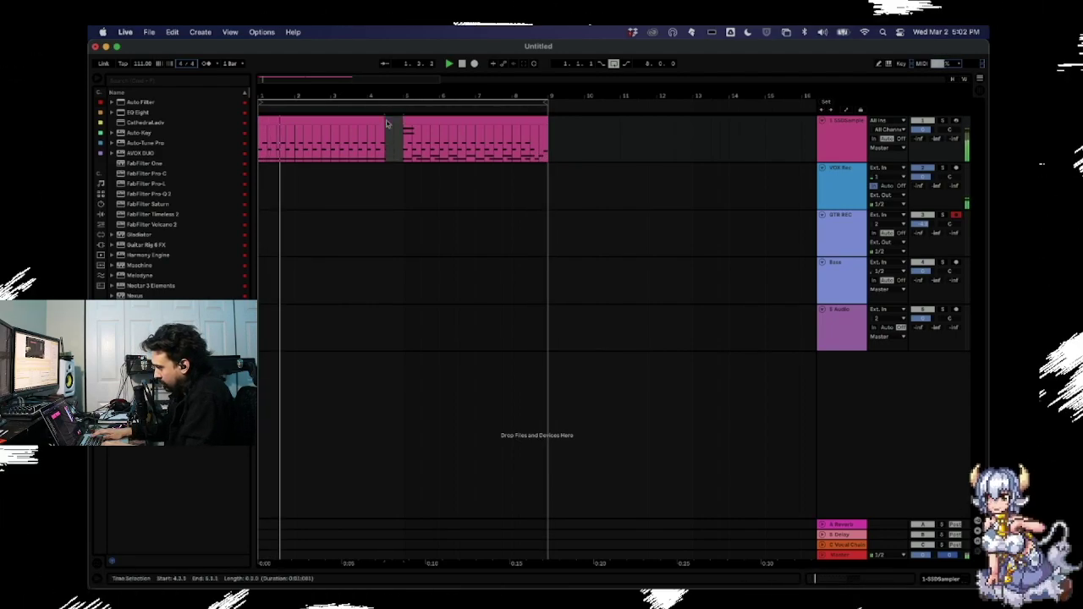
left_click(432, 120)
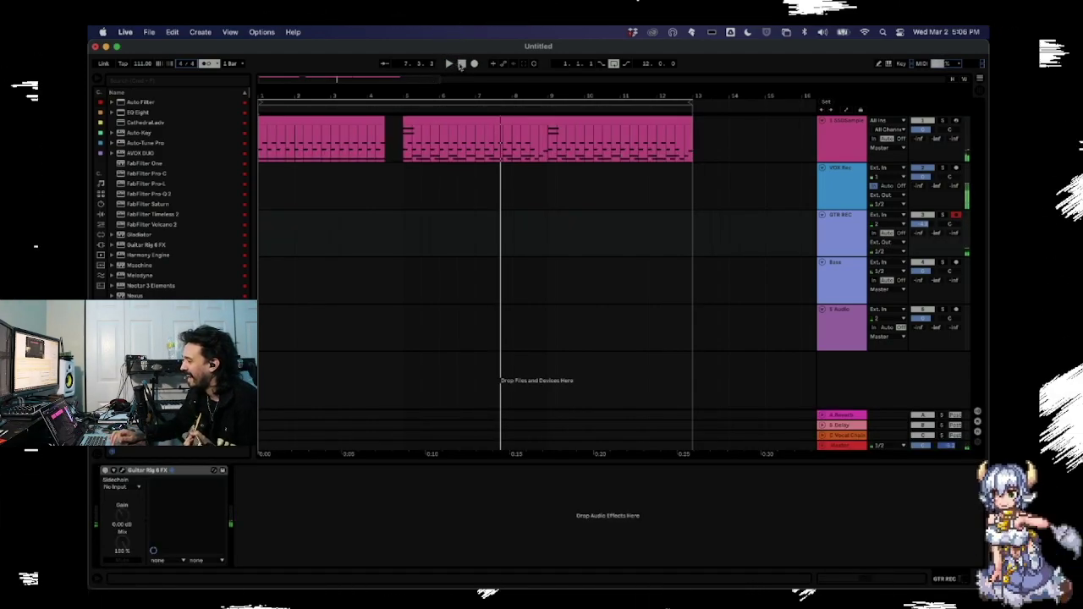
Stop playback and record a guitar take on the GTR REC track over the drum loop.
left_click(461, 63)
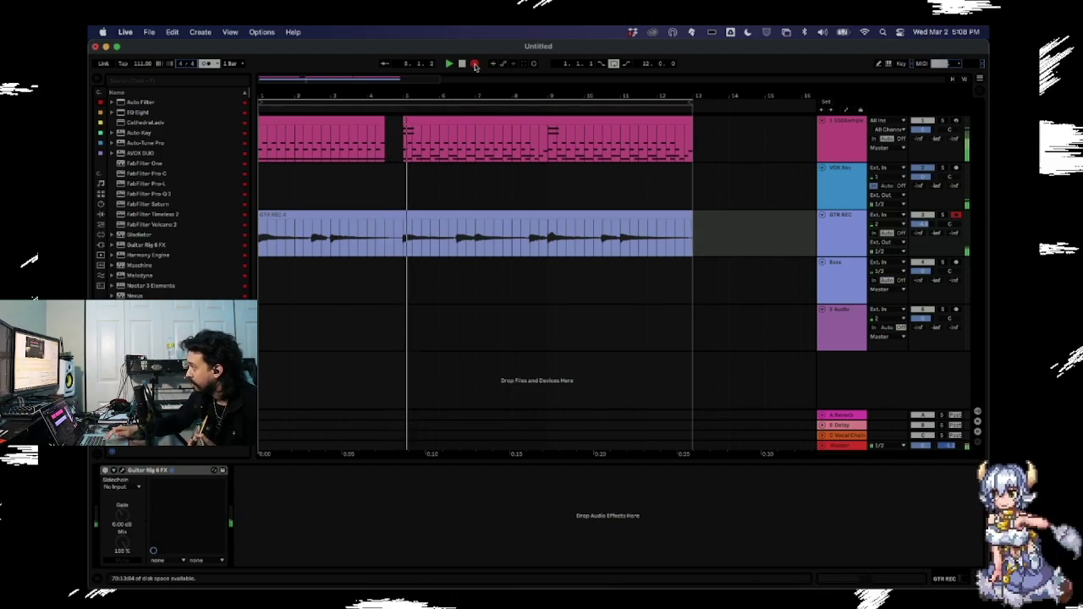
left_click(475, 65)
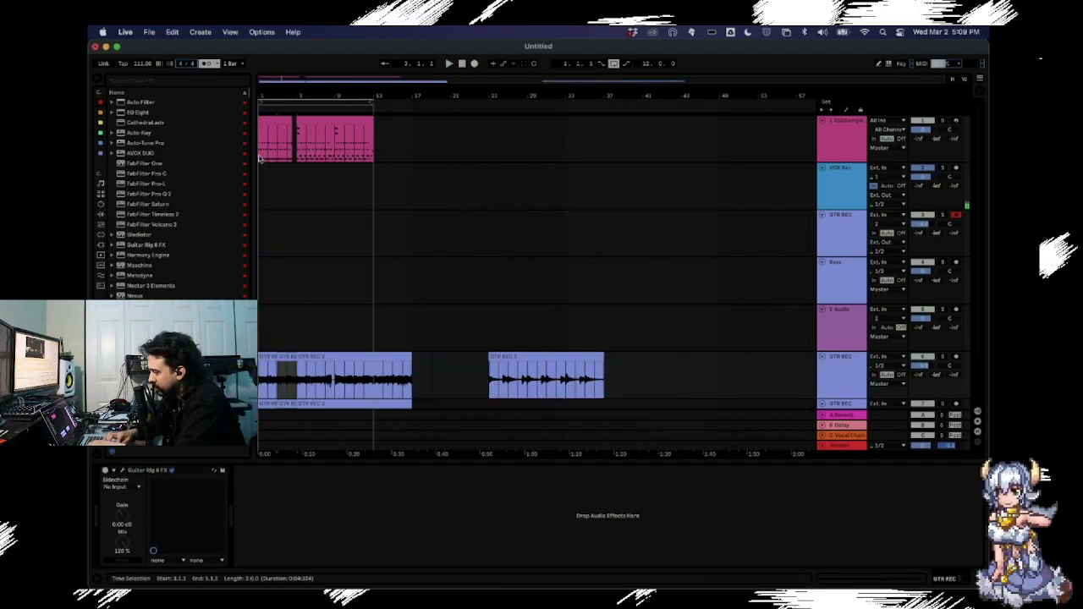
Move all the drum clips four bars later to start at bar 5 and play the arrangement.
left_click_drag(260, 159, 379, 110)
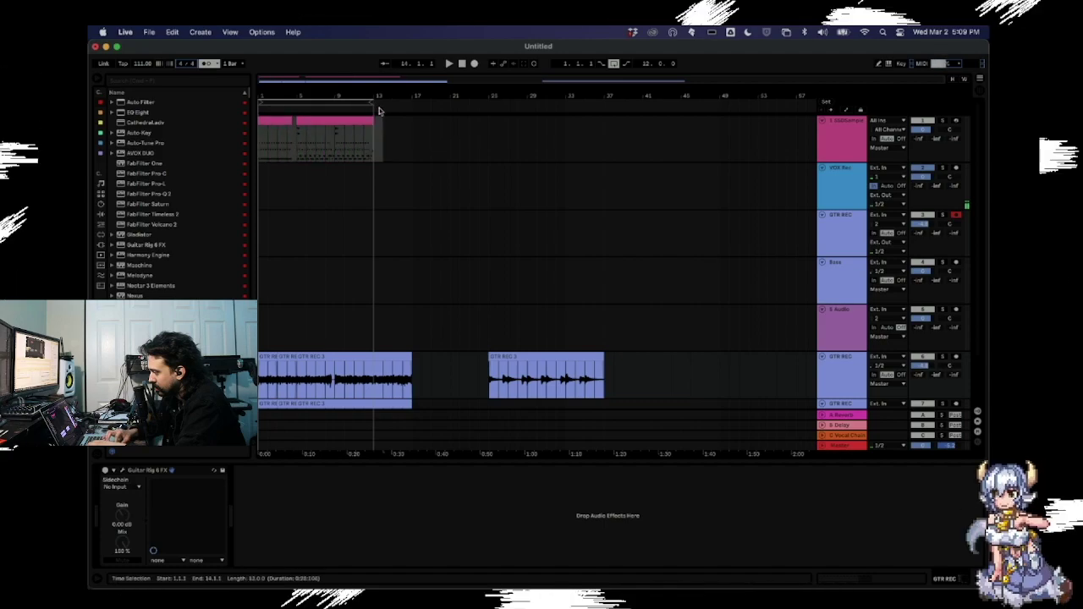
left_click_drag(280, 132, 318, 127)
key("space")
scroll(346, 223, "down", 2)
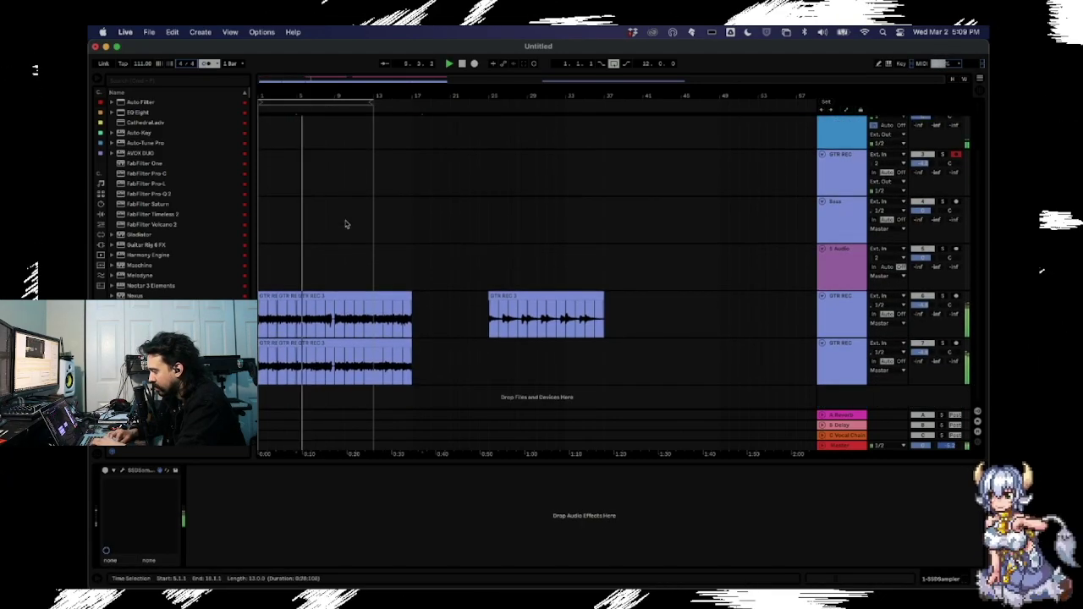
Extend the loop to 16 bars and make the first four bars a single clip on both lower guitar tracks.
left_click_drag(371, 104, 411, 103)
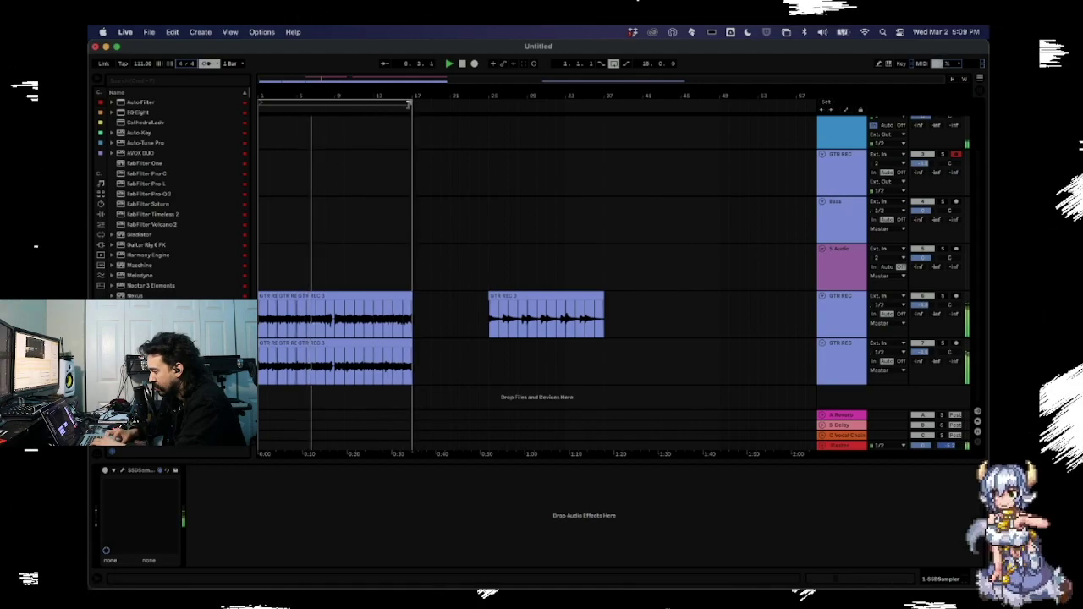
left_click_drag(336, 366, 268, 305)
key("space")
key("space")
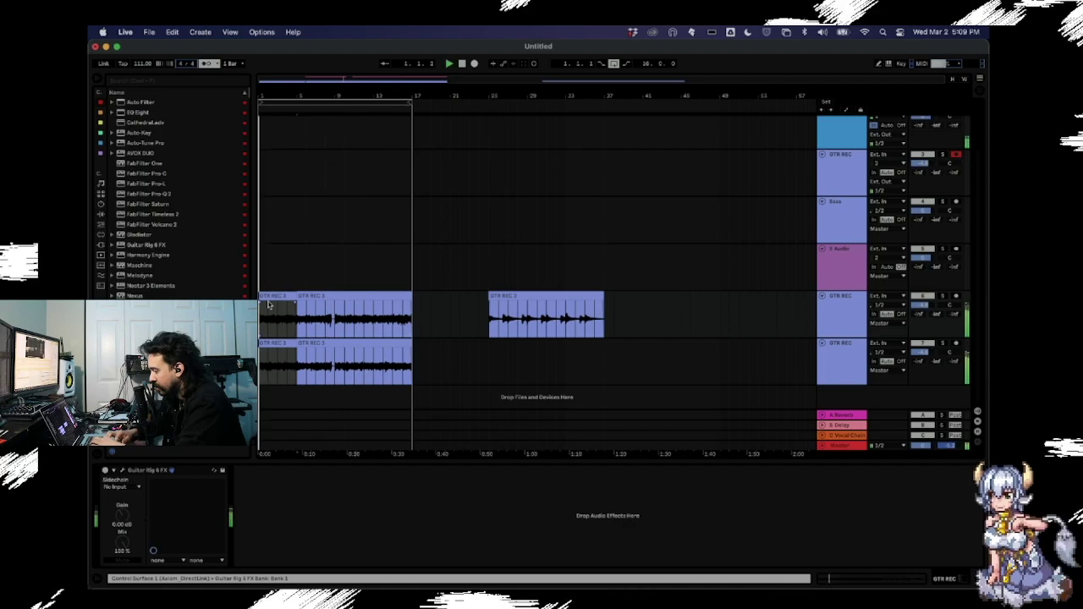
scroll(355, 283, "up", 3)
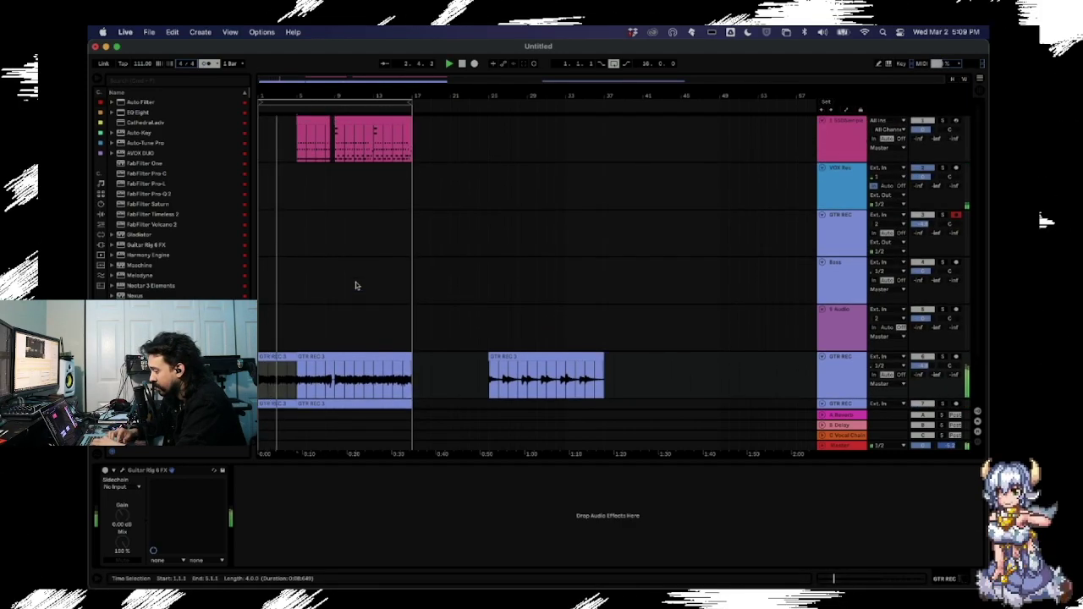
Move the separate guitar clip on the upper of the two guitar tracks later, to start at bar 36.
scroll(355, 286, "down", 2)
scroll(355, 286, "down", 1)
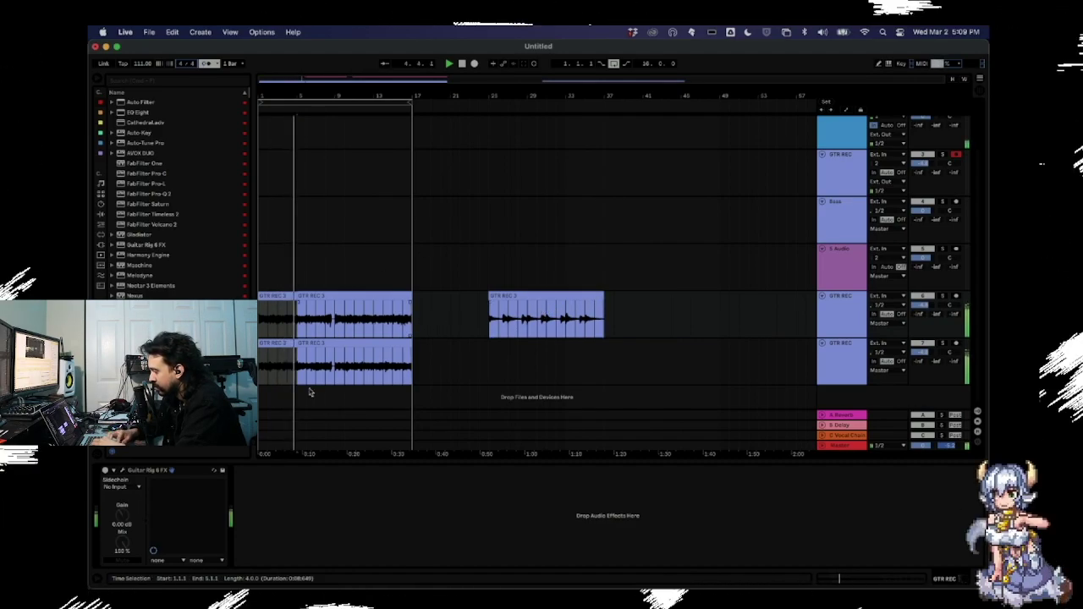
left_click_drag(297, 382, 373, 367)
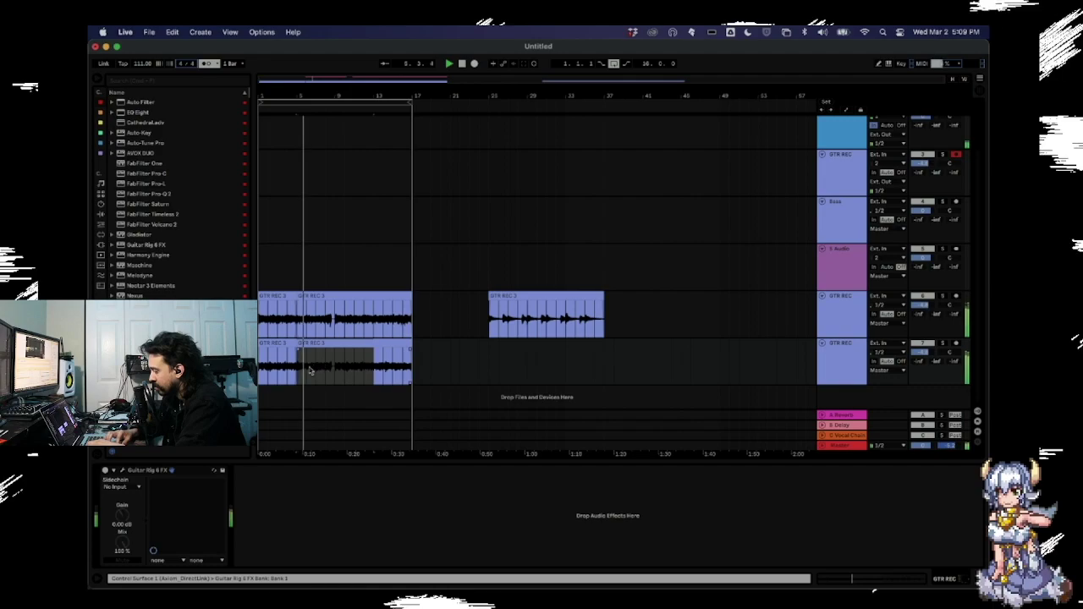
left_click_drag(298, 373, 412, 306)
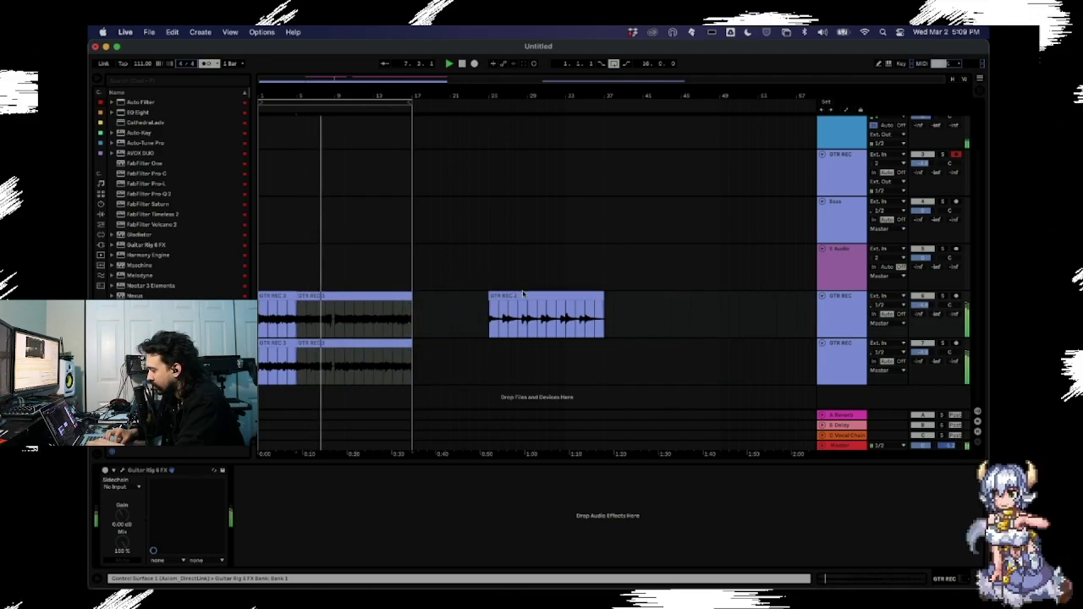
left_click_drag(522, 305, 633, 299)
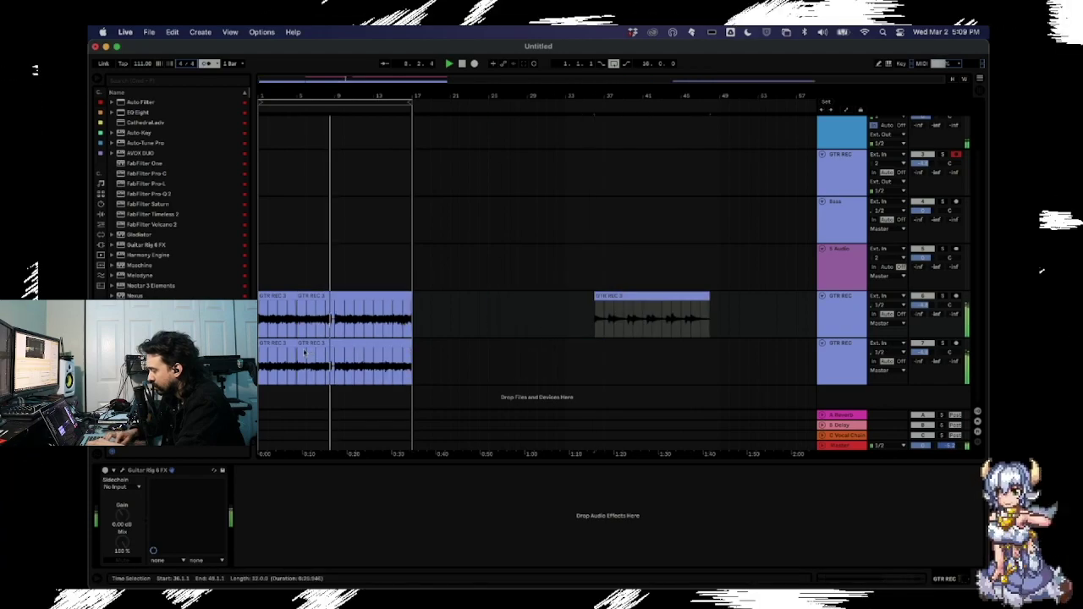
left_click_drag(305, 383, 412, 309)
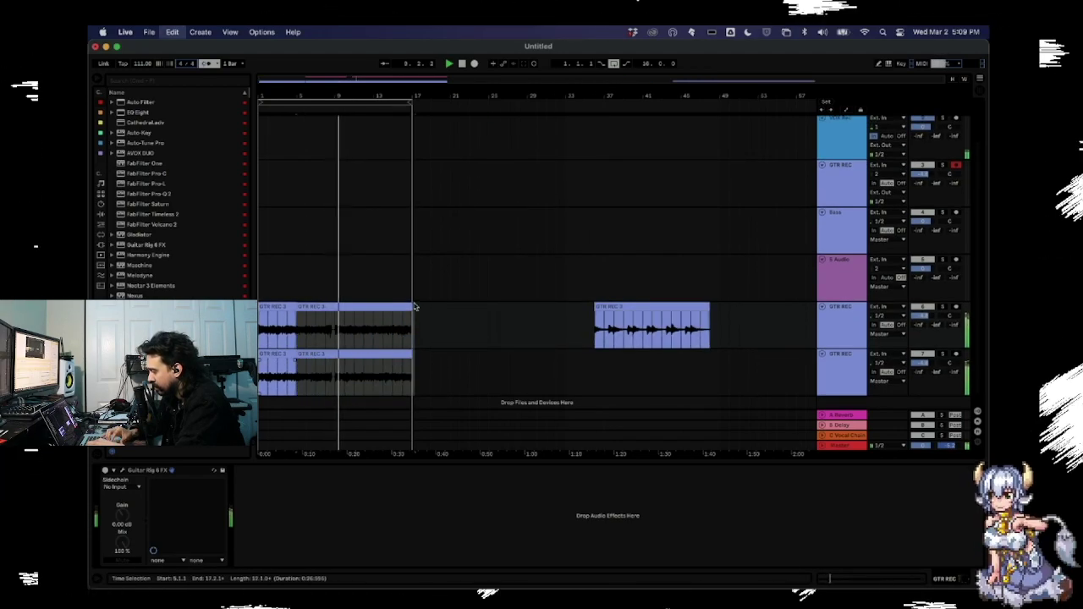
key("super+d")
key("super+z")
Duplicate bars 5 to 17 of both guitar tracks so the copies start at bar 17.
left_click(296, 389)
left_click_drag(297, 388, 413, 311)
key("super+d")
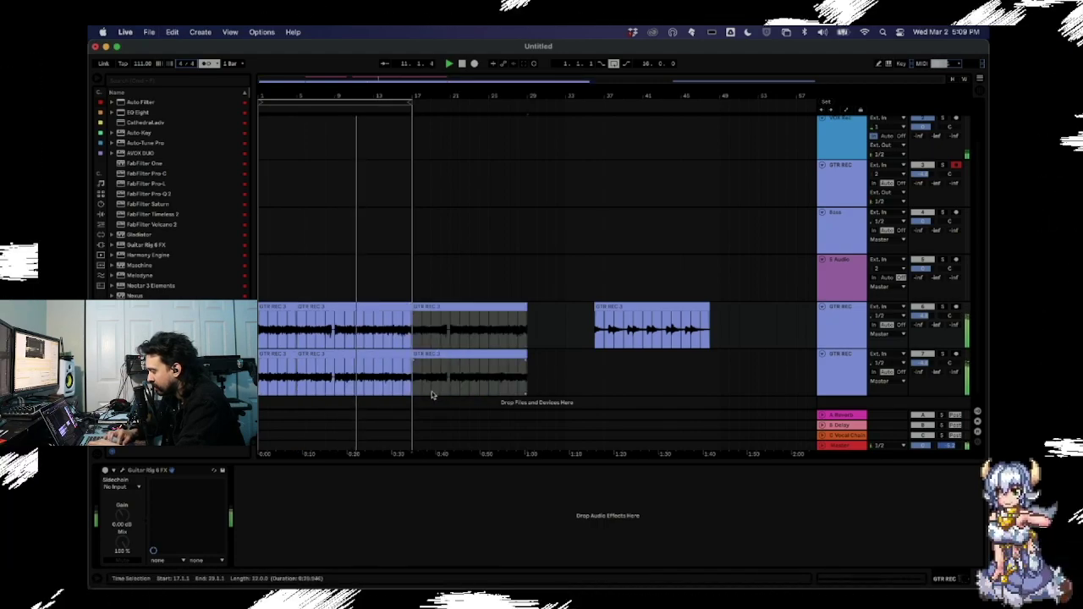
Shift the duplicated guitar clips four bars later to bar 21 and fill bars 17 to 21 with repeated guitar pieces.
left_click_drag(426, 355, 462, 355)
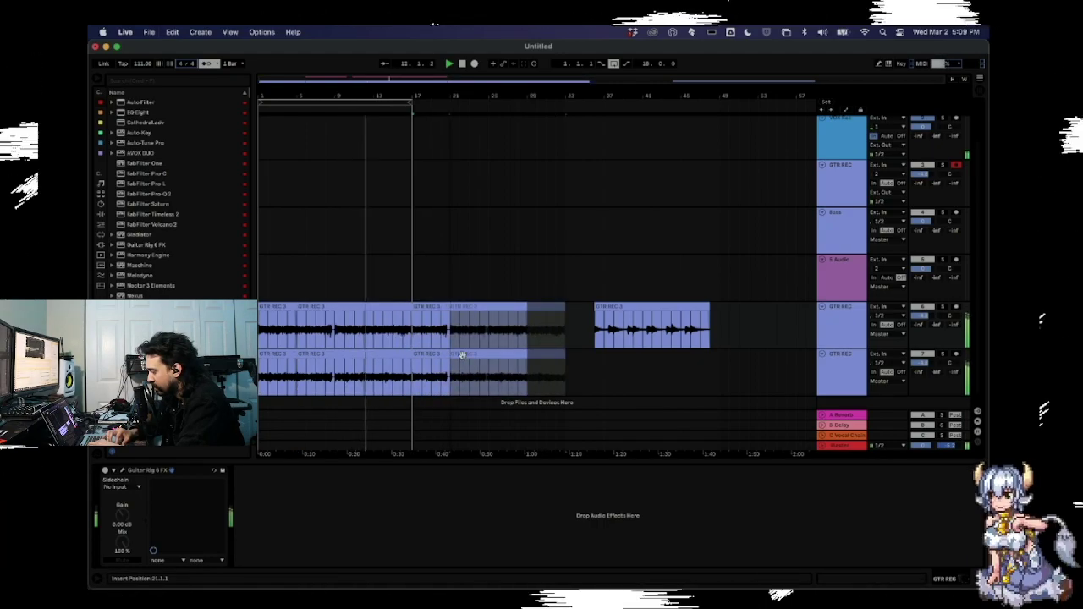
left_click(451, 385)
left_click_drag(464, 302, 428, 310)
Extend the loop to 32 bars and duplicate the drum clips between bars 9 and 17 to bar 17.
left_click_drag(408, 121, 565, 124)
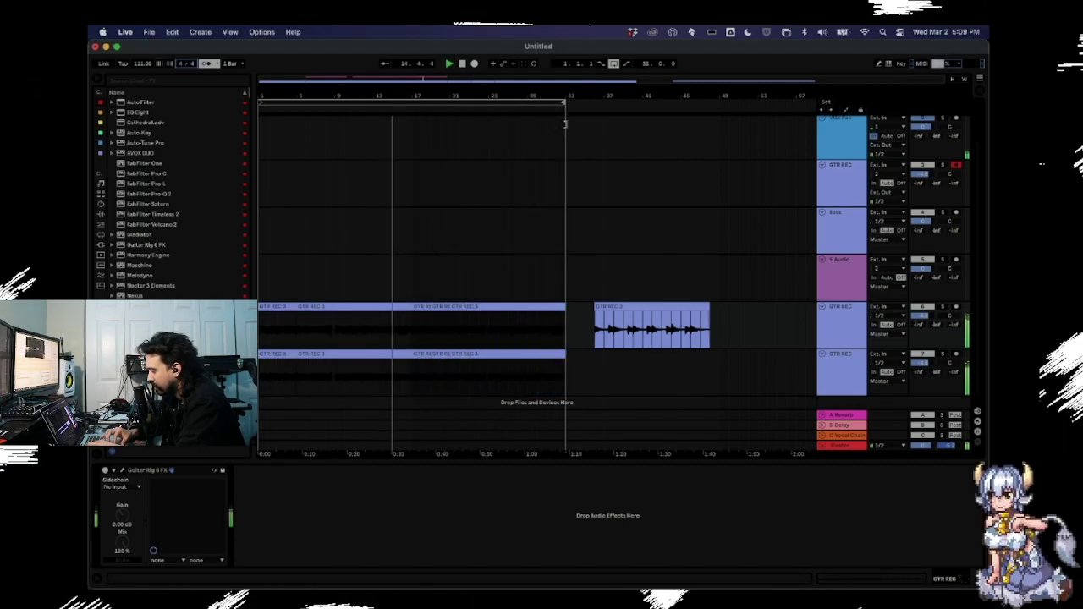
scroll(466, 180, "up", 3)
left_click(351, 119)
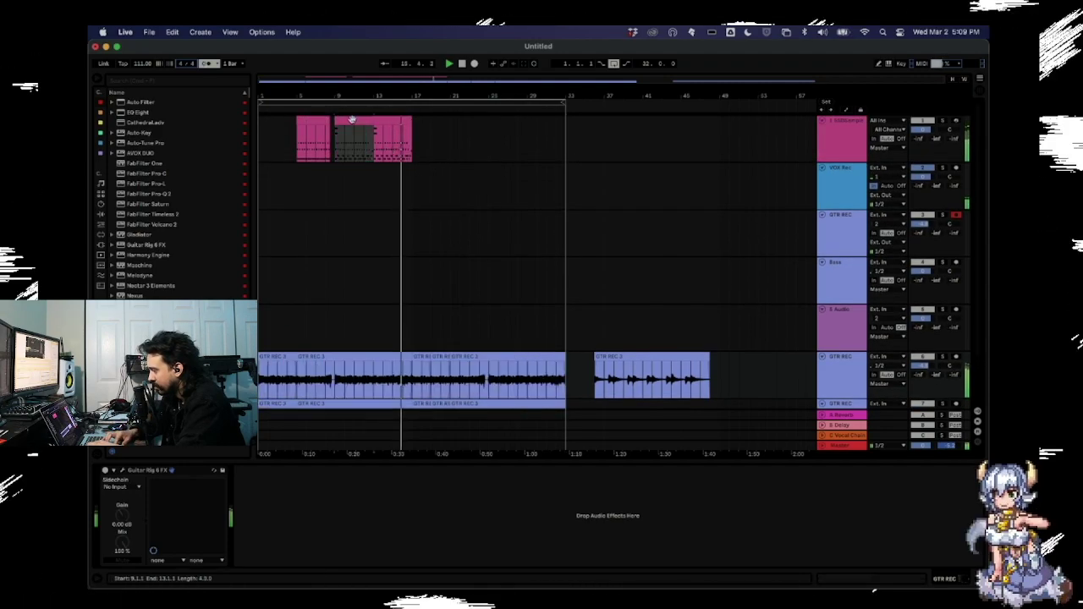
key("ctrl+d")
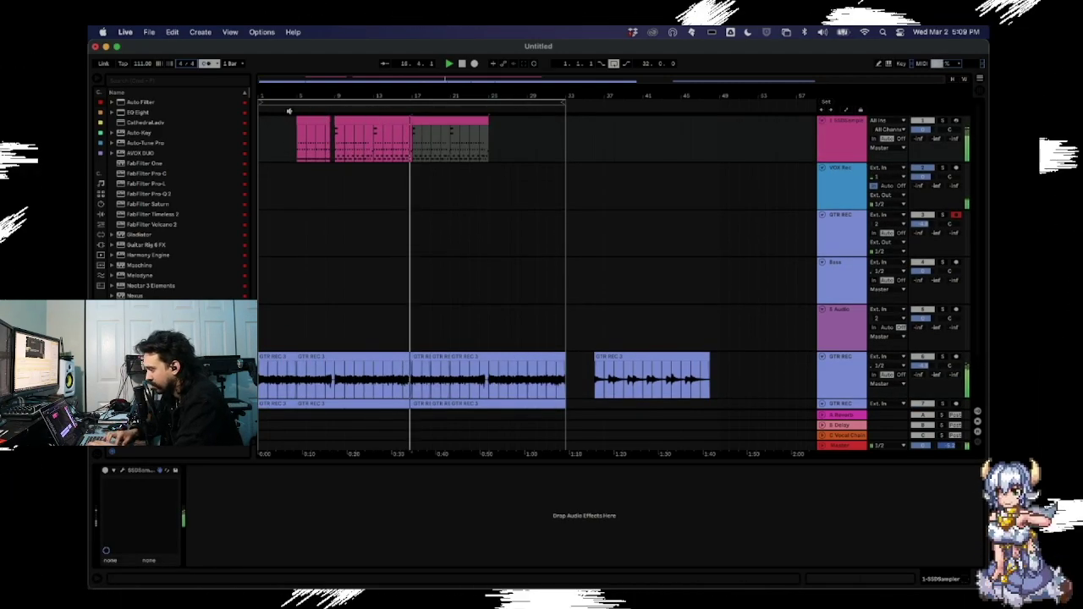
Copy the first drum clip, which starts at bar 5, to bar 21.
left_click(316, 119)
left_click(461, 136)
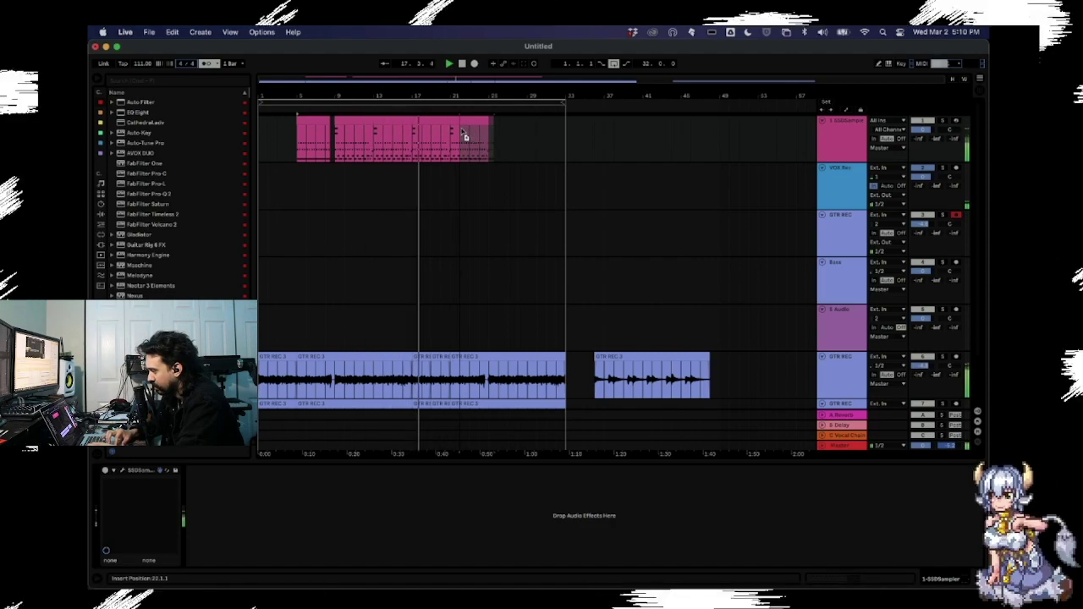
left_click_drag(461, 131, 465, 132)
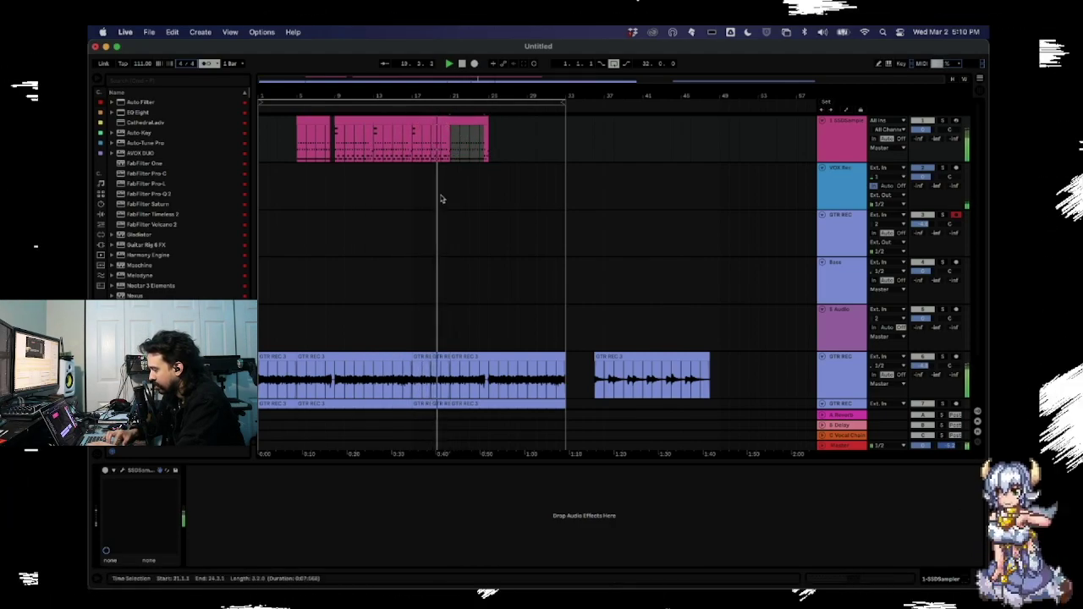
Extend the guitar clips starting at bar 17 on both tracks to four bars, ending at bar 21.
scroll(444, 168, "down", 3)
left_click(425, 344)
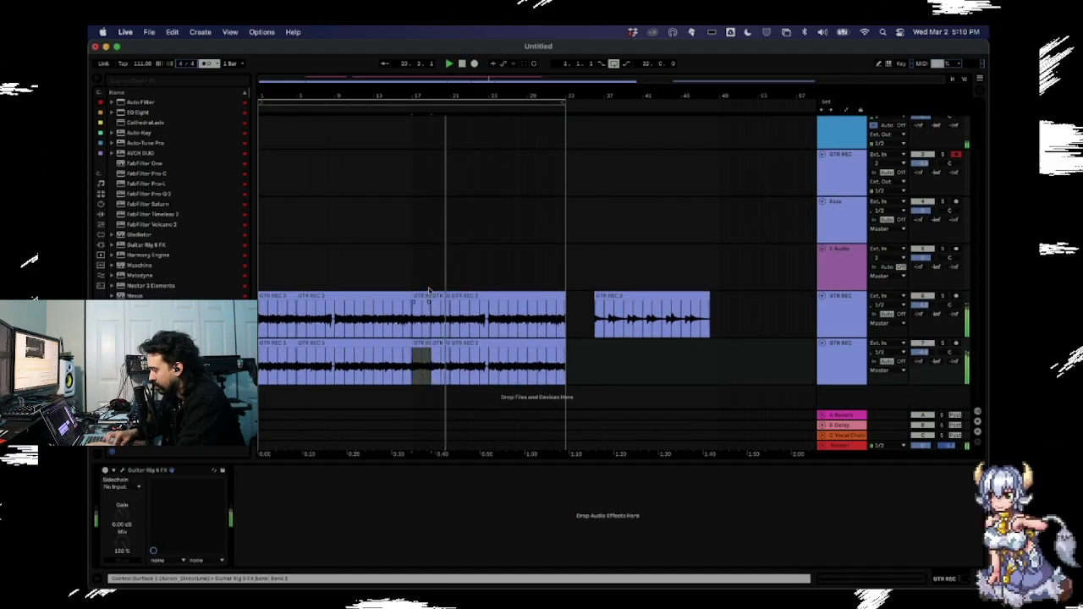
left_click(429, 295, "shift")
left_click_drag(429, 294, 449, 294)
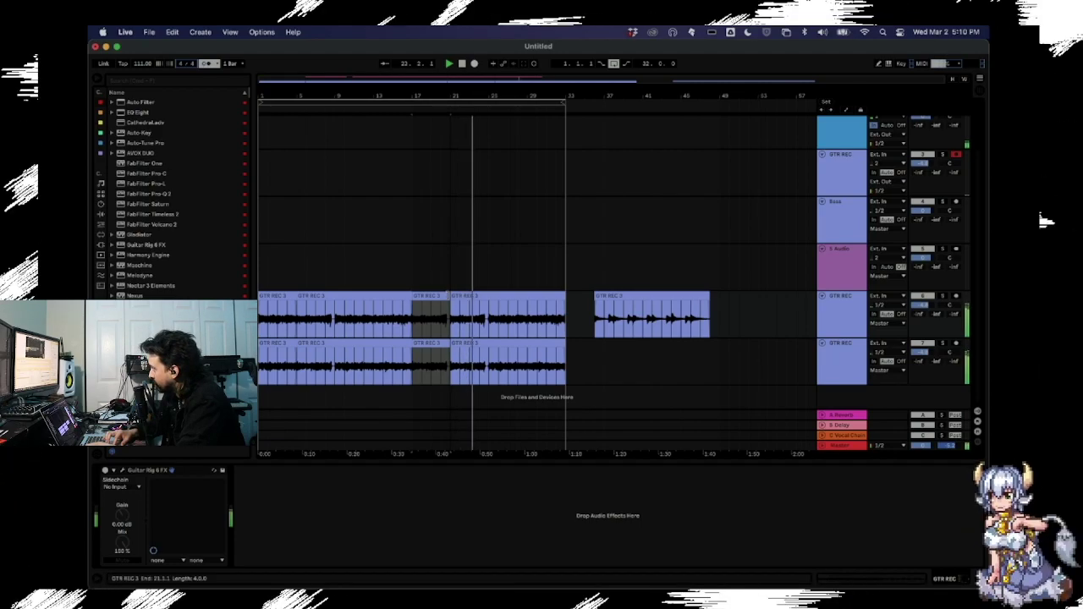
Duplicate a half-bar section near bar 20 on both guitar tracks to fill the gap before bar 21.
left_click_drag(440, 91, 441, 152)
left_click(448, 376)
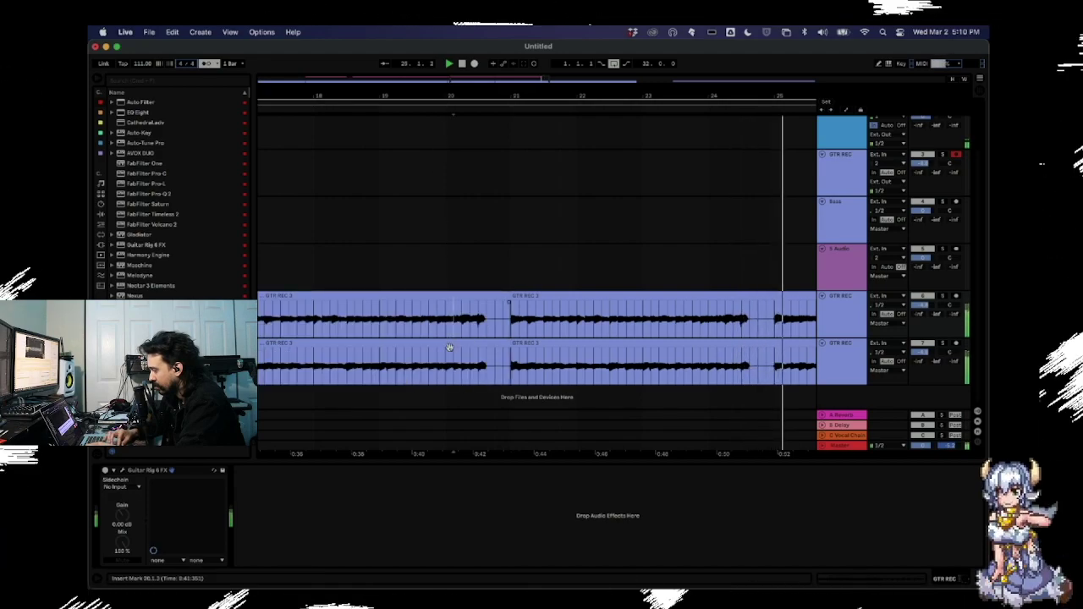
left_click_drag(461, 303, 478, 301)
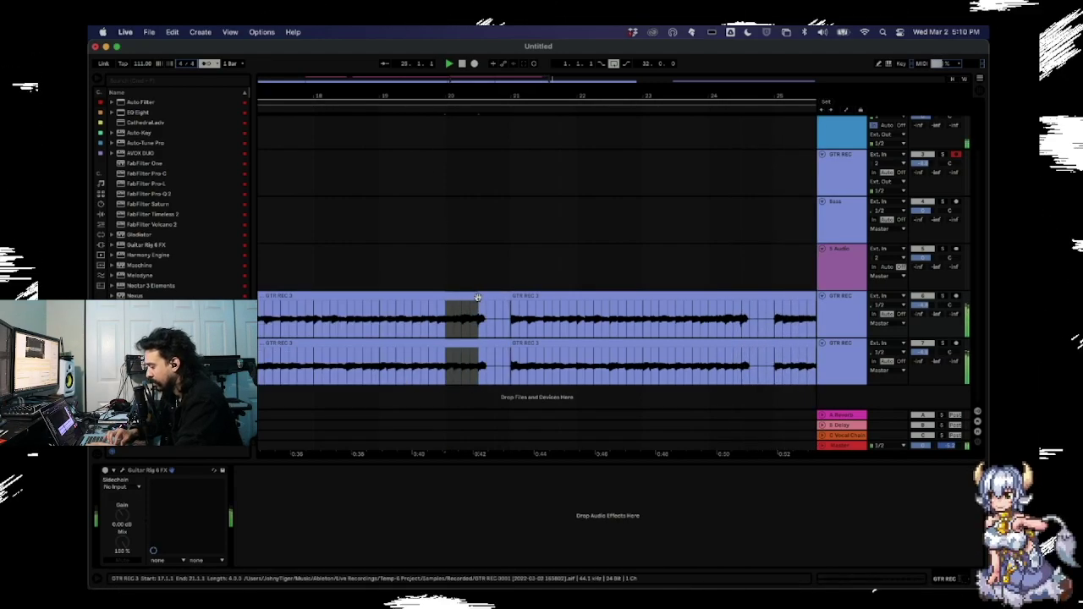
key("super+d")
left_click_drag(493, 101, 448, 93)
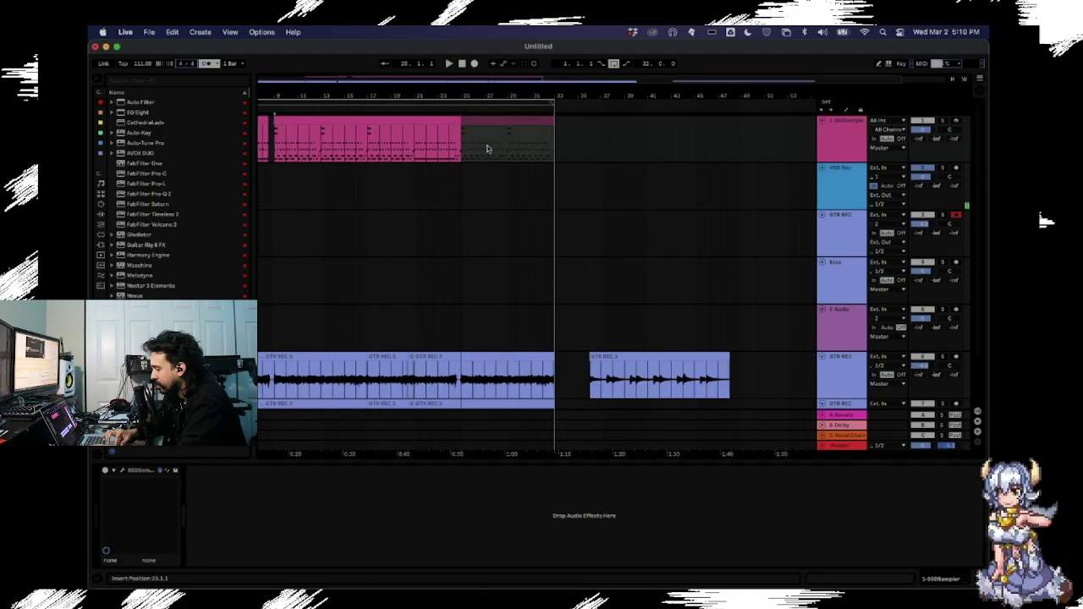
Copy the eight-bar drum section starting at bar 9 to bars 25 to 33 and play it back.
left_click(487, 149)
key("space")
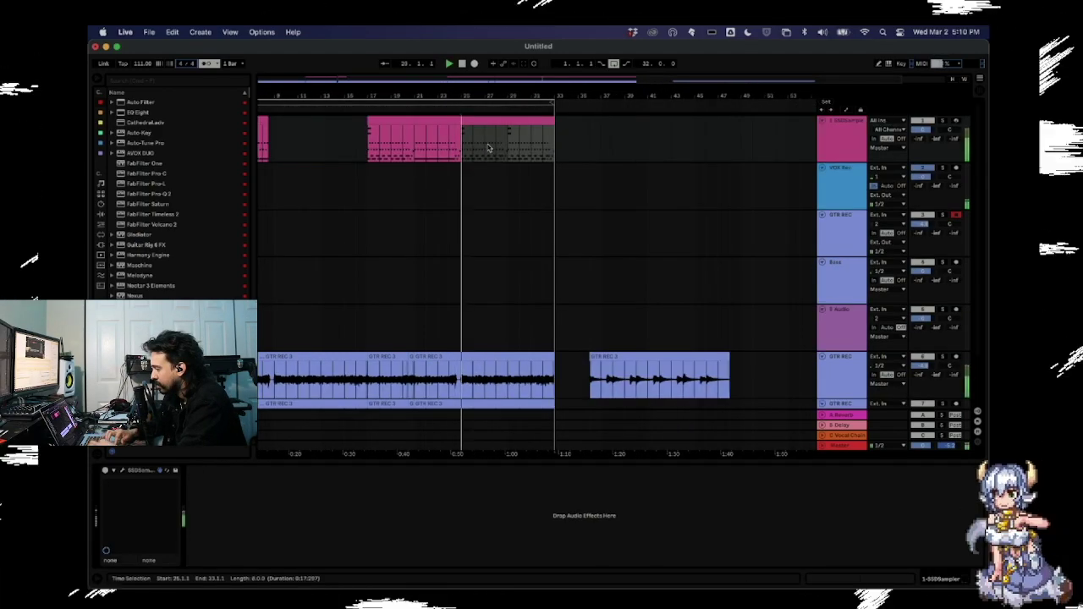
left_click_drag(461, 141, 482, 130)
left_click(505, 129)
left_click(496, 118)
left_click(531, 121, "shift")
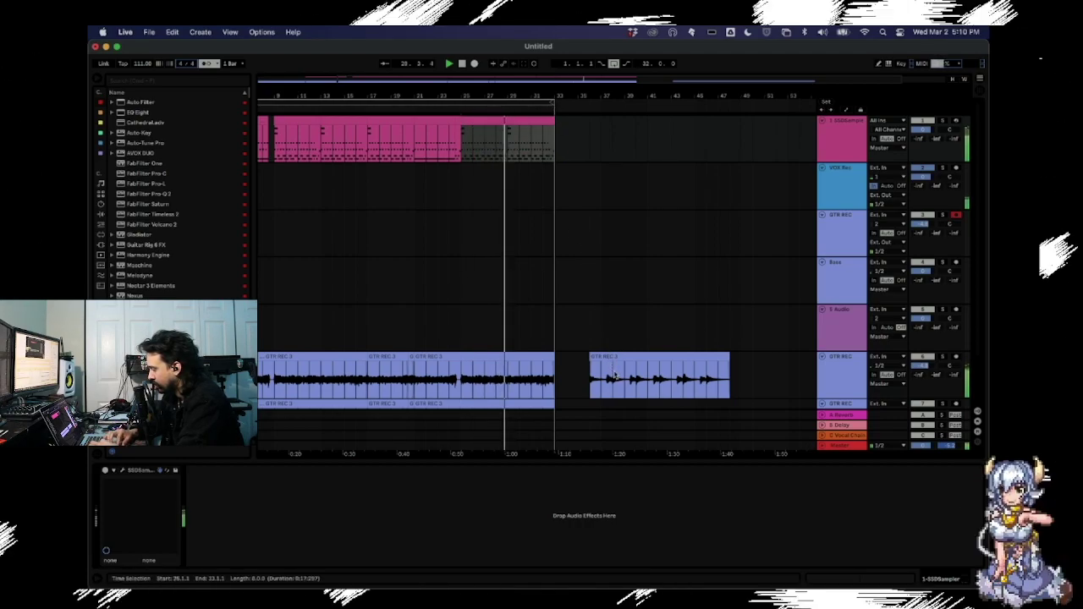
Move the separate guitar clip to start at bar 33 and extend the loop to the end of that clip.
mouse_move(614, 376)
left_mouse_down()
mouse_move(587, 370)
mouse_move(608, 392)
left_mouse_up()
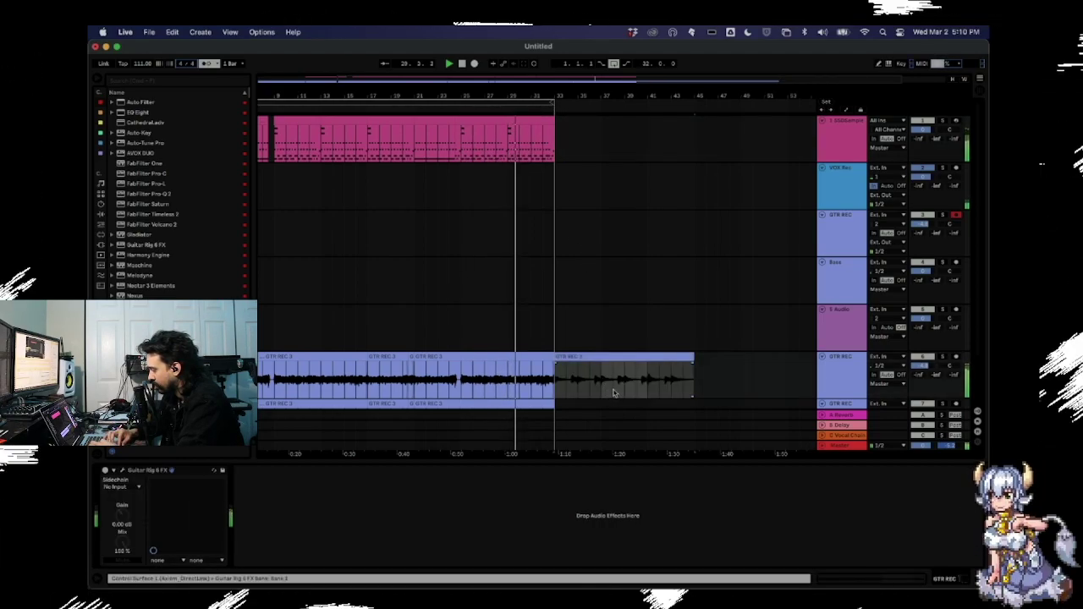
left_click_drag(553, 103, 693, 103)
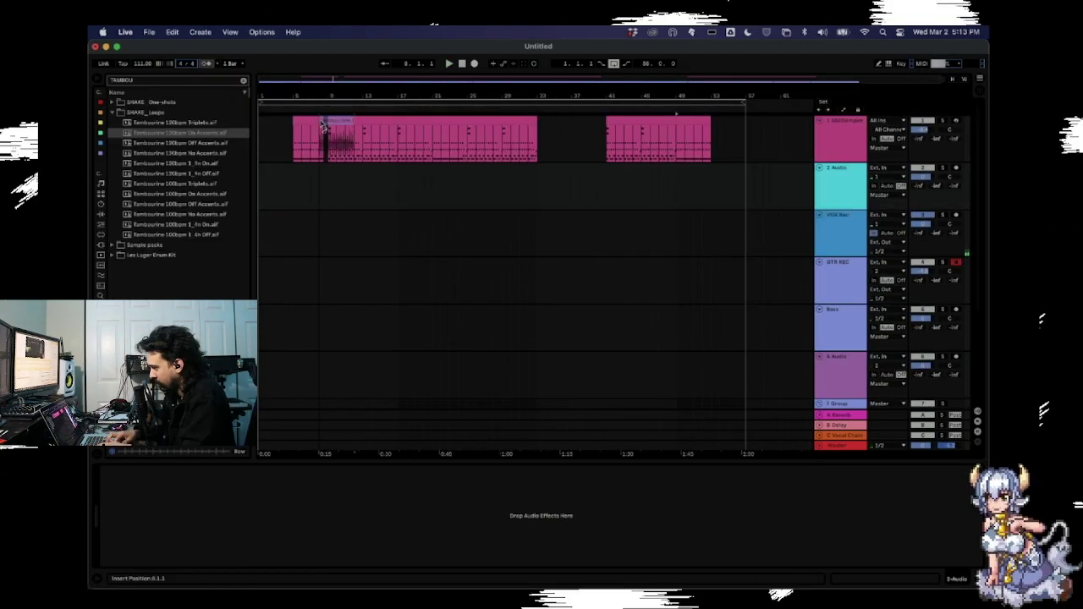
Place the Tambourine 120bpm On Accents loop at bar 9 on the empty audio track and lower the track volume to -25.7 dB.
left_click_drag(323, 127, 349, 195)
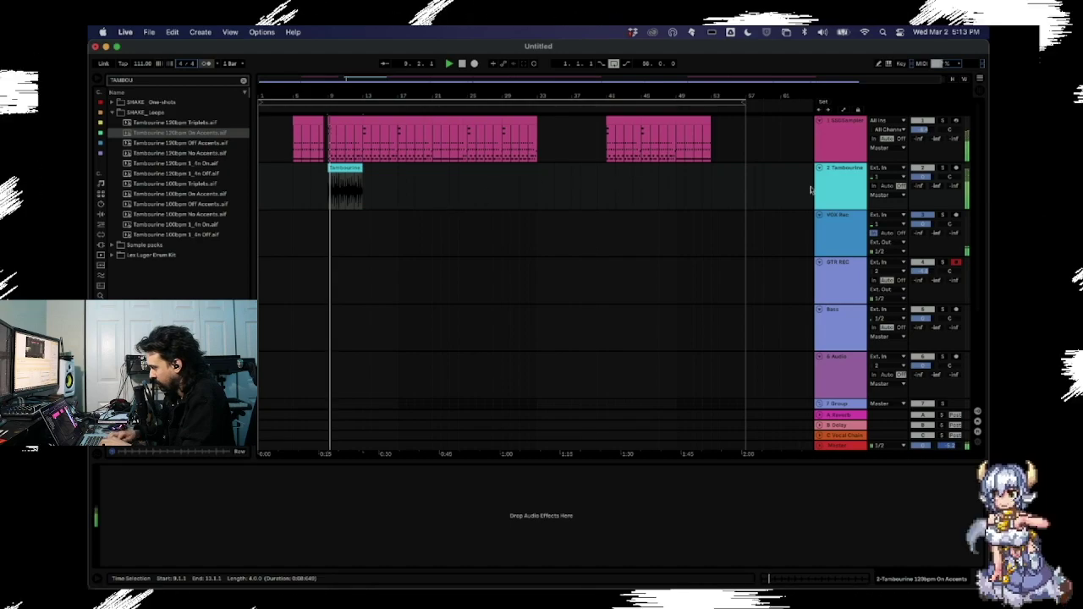
mouse_move(923, 177)
left_mouse_down()
mouse_move(923, 198)
mouse_move(923, 182)
left_mouse_up()
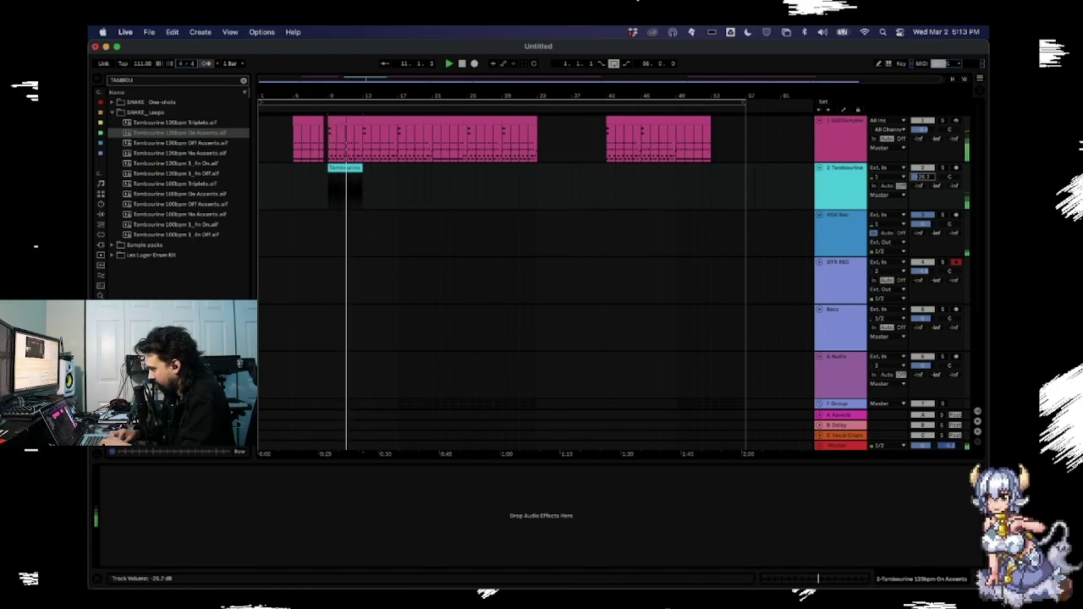
Play back the tambourine loop with the drums and duplicate it to bar 13.
double_click(352, 168)
key("space")
key("space")
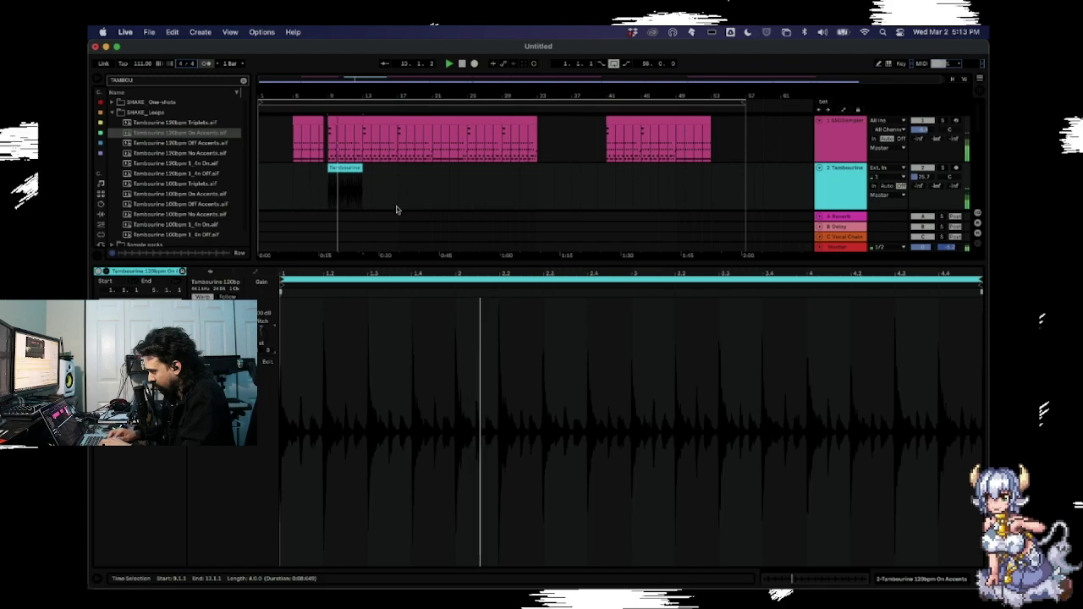
left_click(344, 169)
key("super+d")
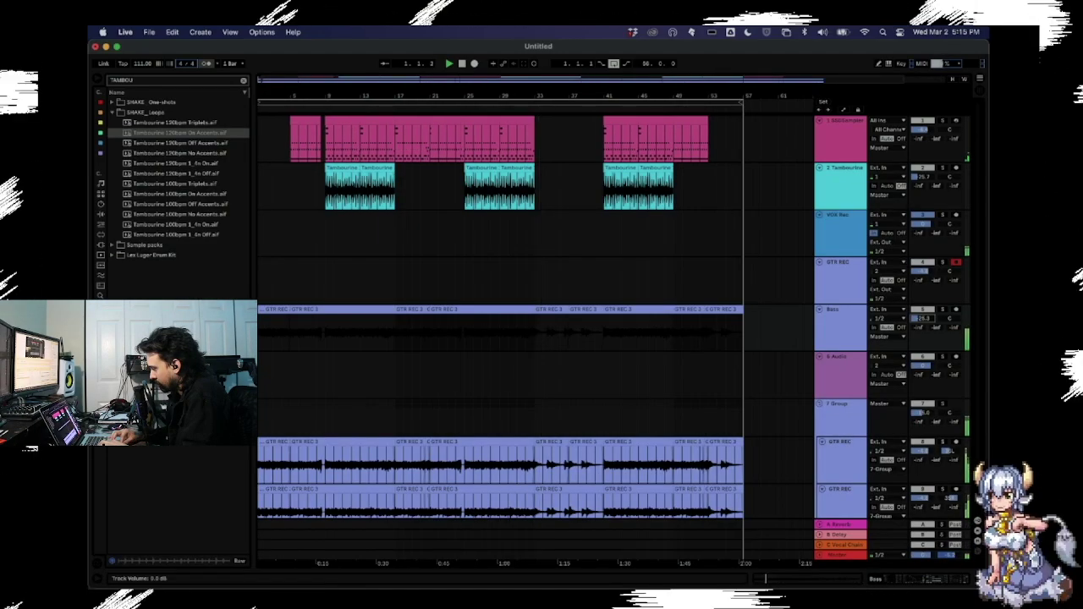
Transpose all guitar clips on the Bass track down in pitch.
left_click_drag(923, 318, 923, 316)
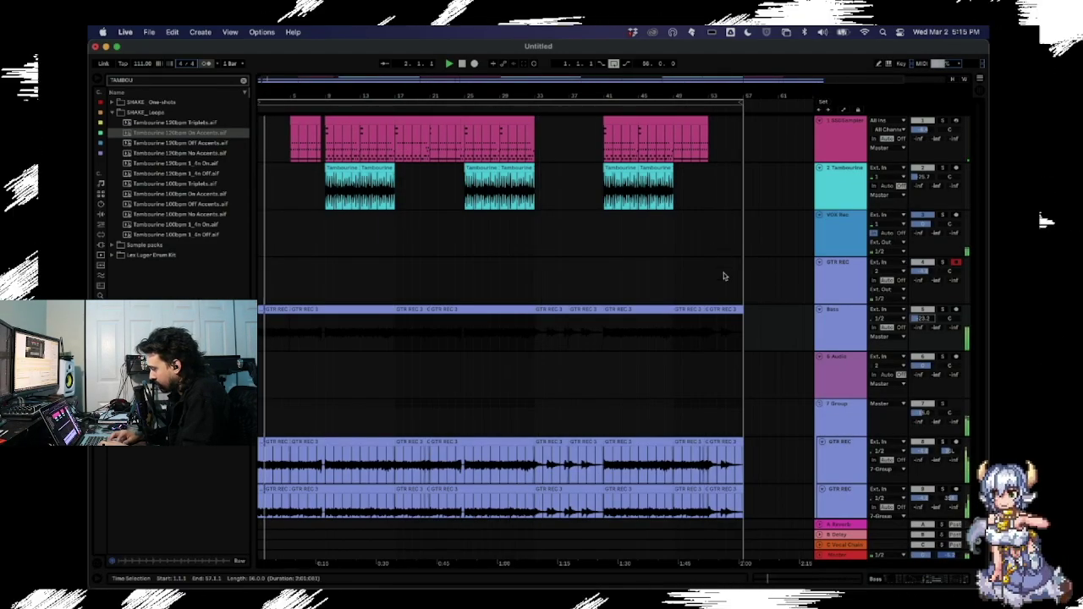
left_click(720, 312)
double_click(720, 312)
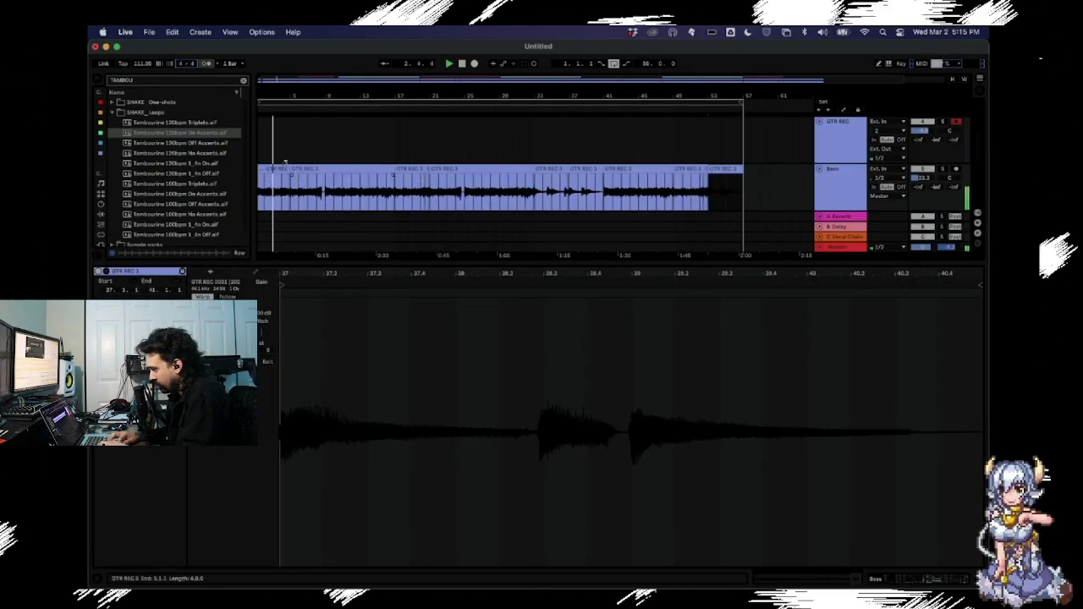
key("super+a")
left_click_drag(262, 332, 262, 359)
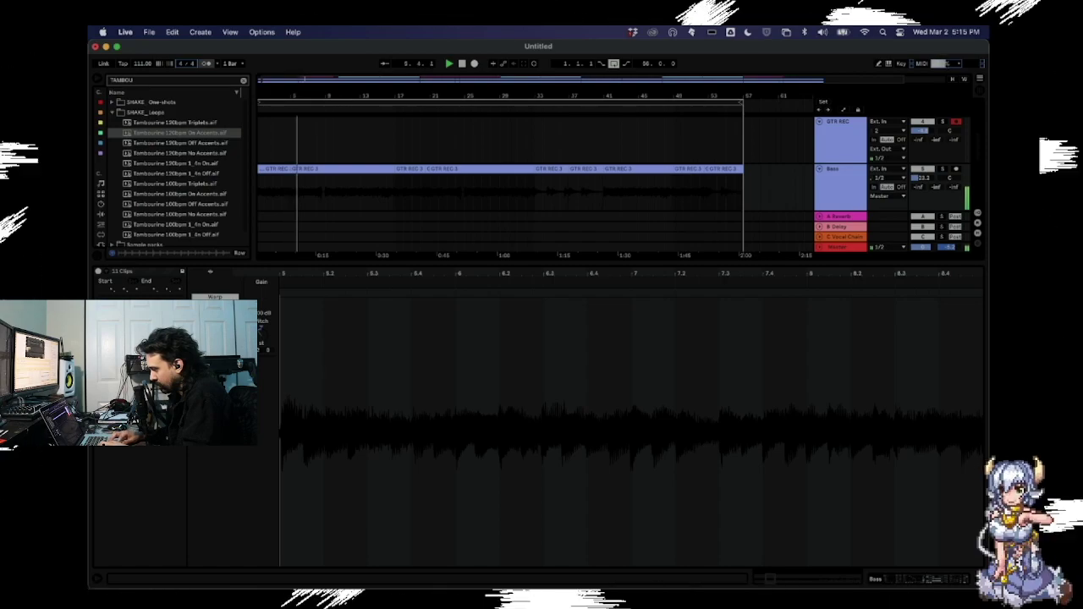
Lower the Bass track's volume to balance it against the guitars and drums.
left_click(977, 579)
left_click_drag(922, 282, 923, 295)
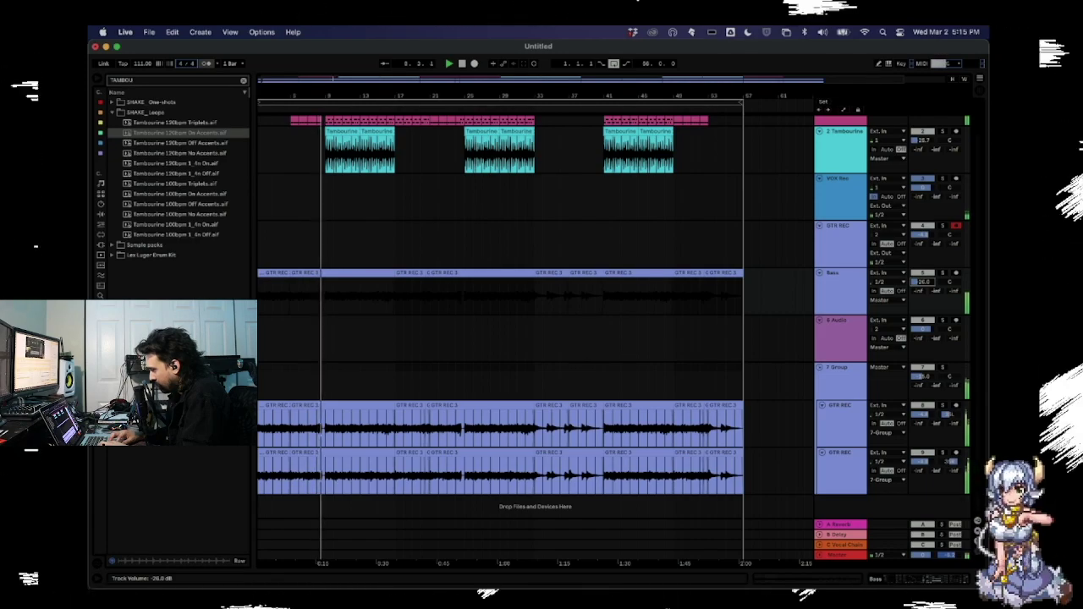
left_click_drag(923, 282, 922, 283)
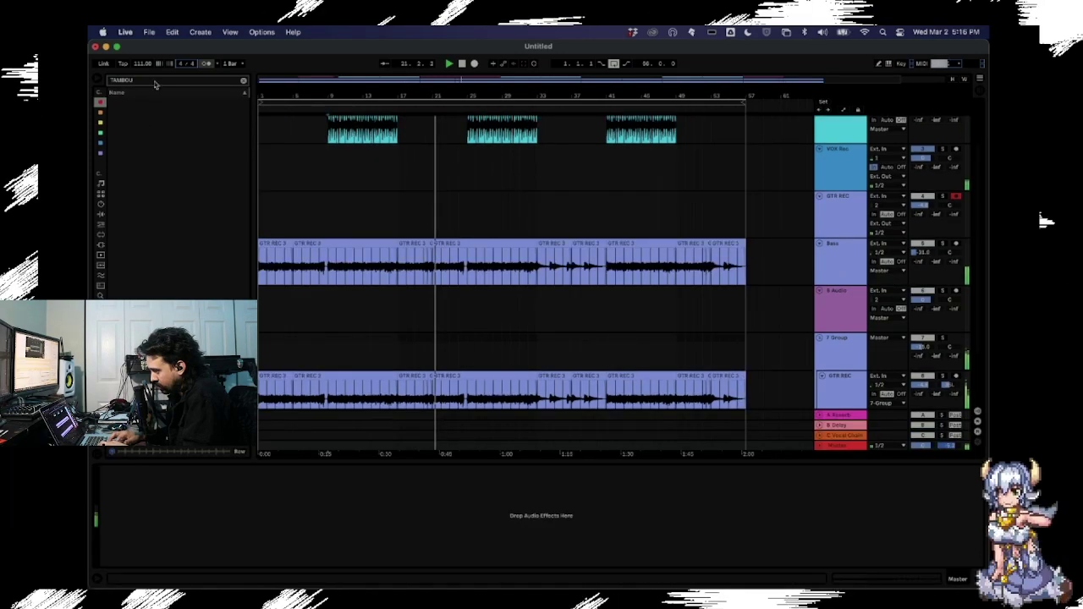
Clear the browser search, load Ozone 9 Elements on the Master track and open its preset selection.
left_click(243, 80)
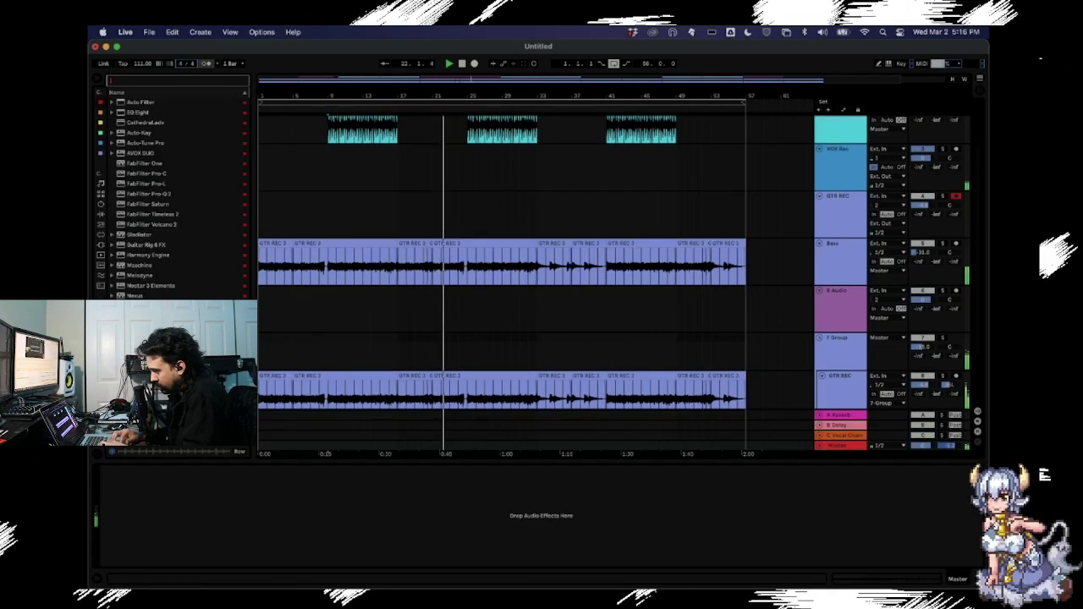
double_click(135, 297)
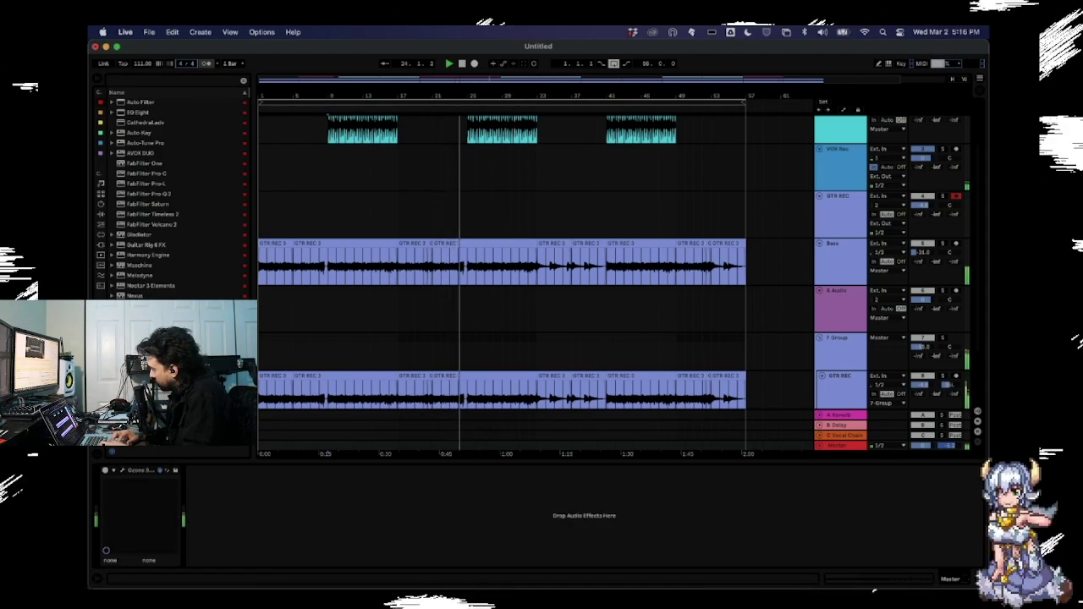
left_click(124, 471)
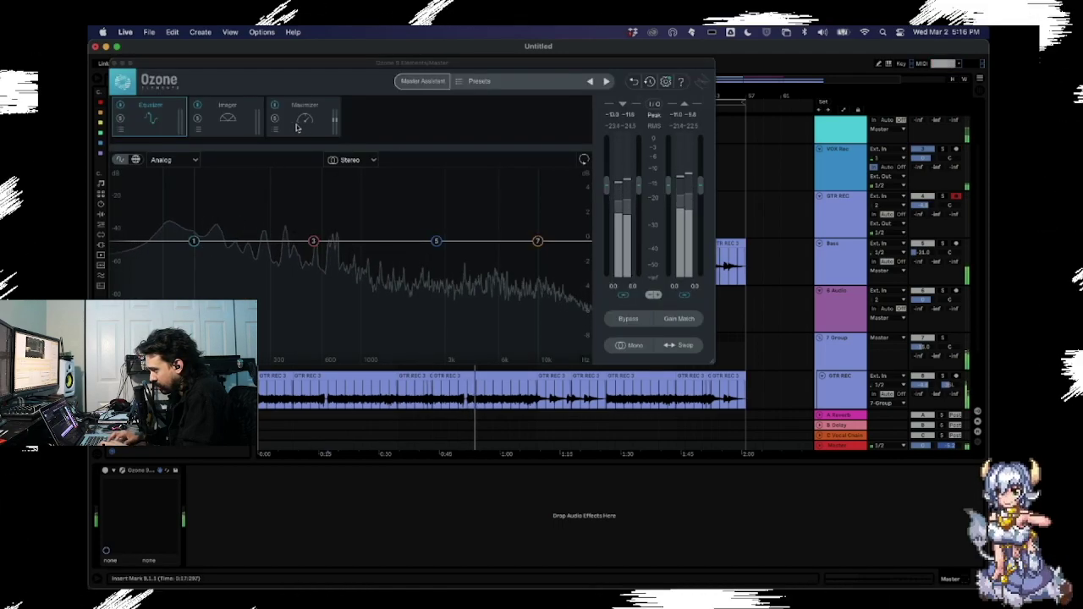
left_click(513, 82)
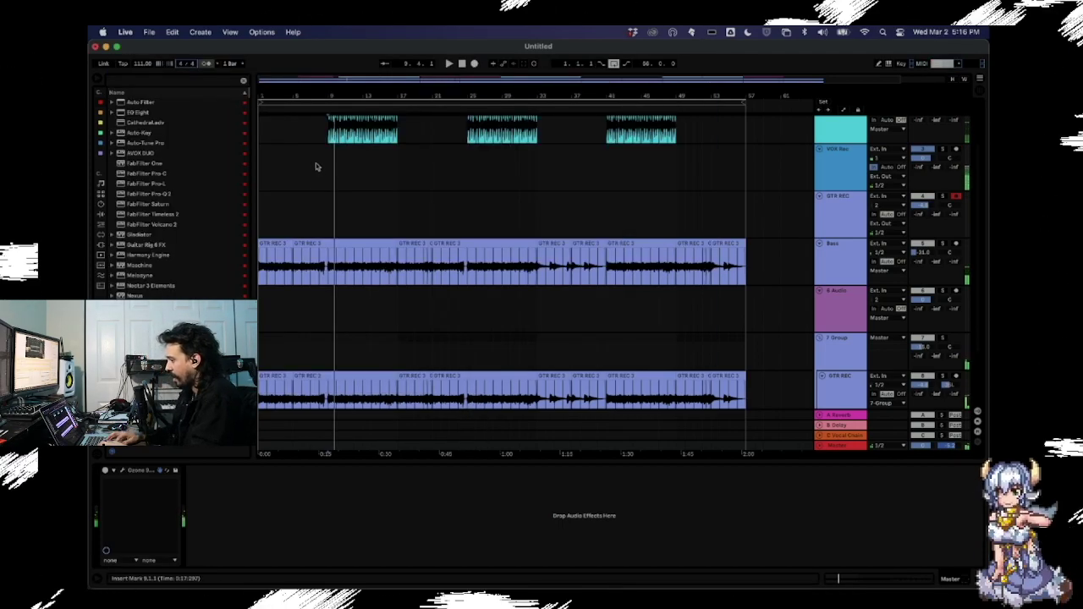
Play the arrangement from bar 7 to check the mix across the drum, tambourine and bass tracks.
left_click(310, 161)
key("space")
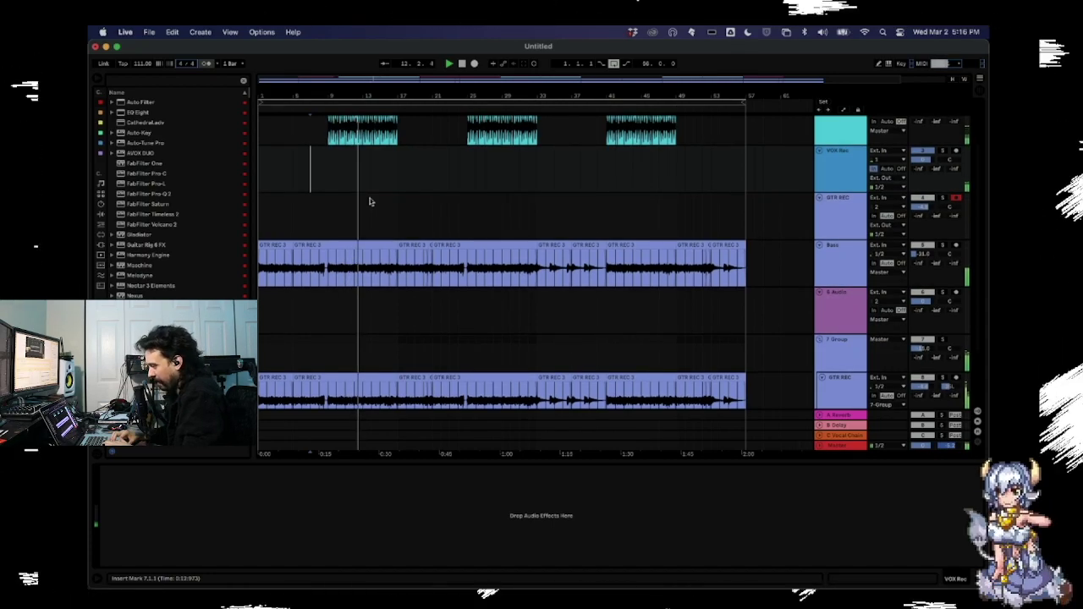
scroll(369, 201, "up", 3)
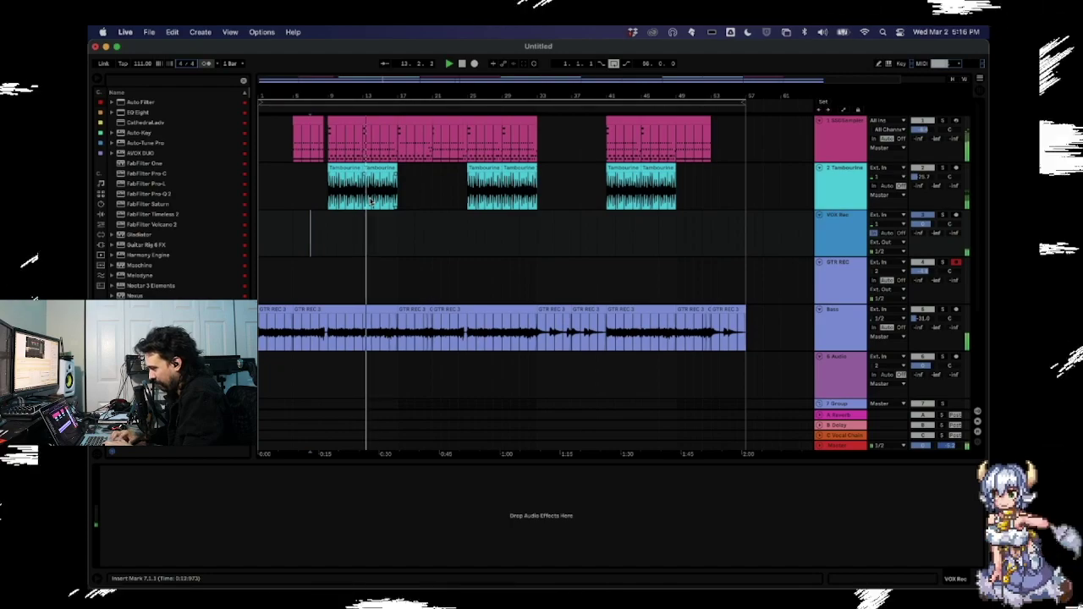